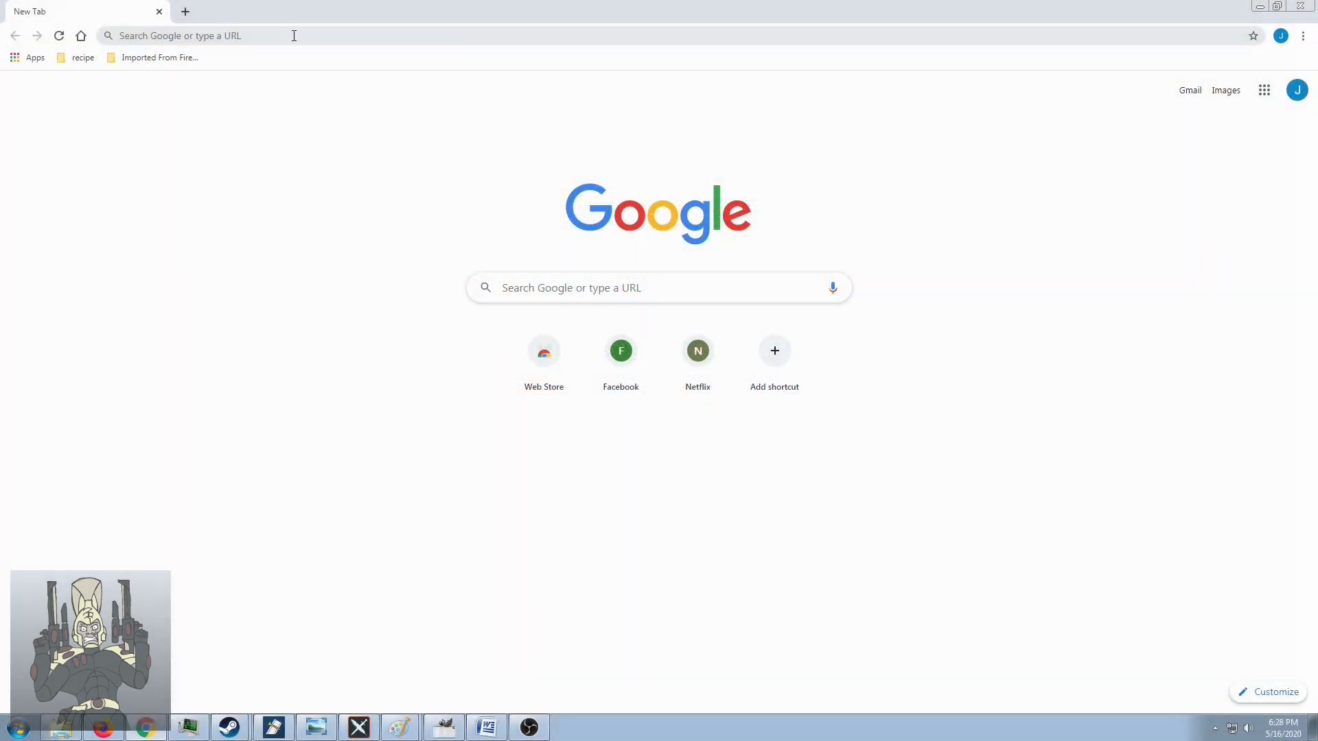
Search the web for battlescribe and open the official BattleScribe website.
left_click(294, 36)
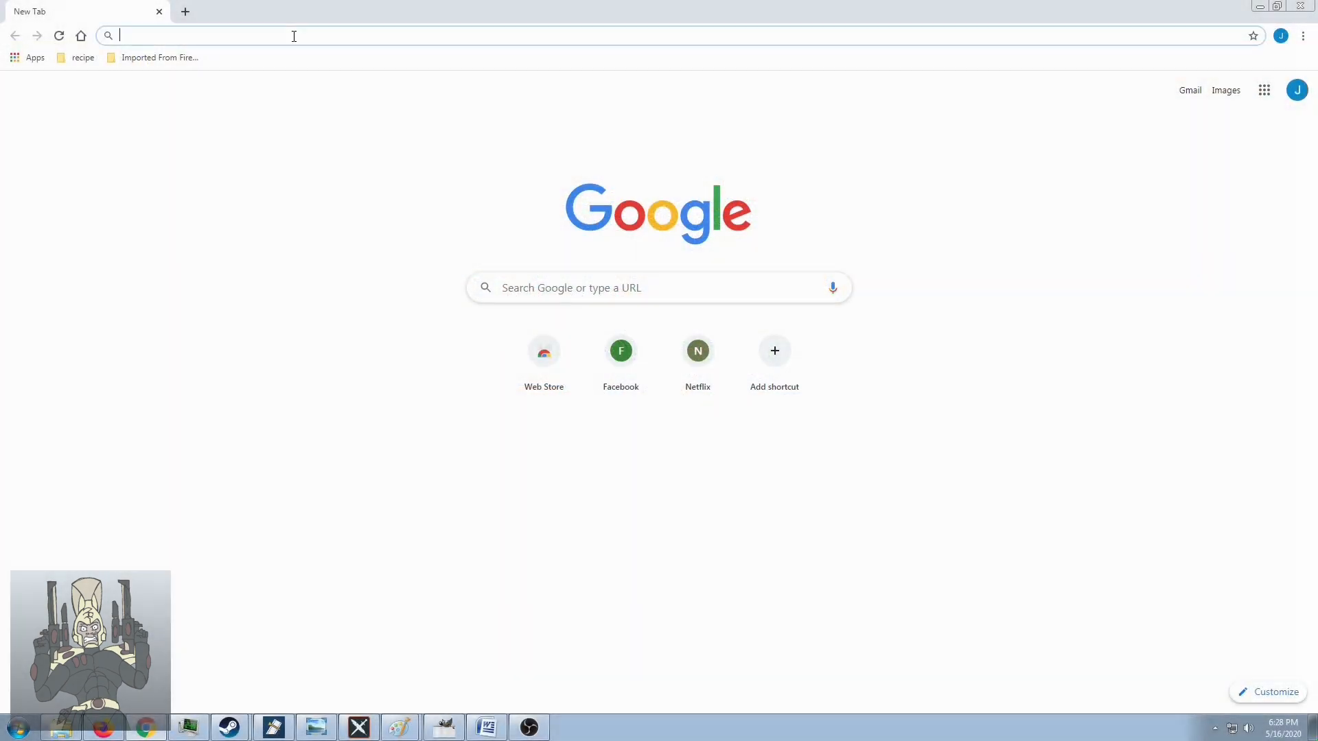
type("battle")
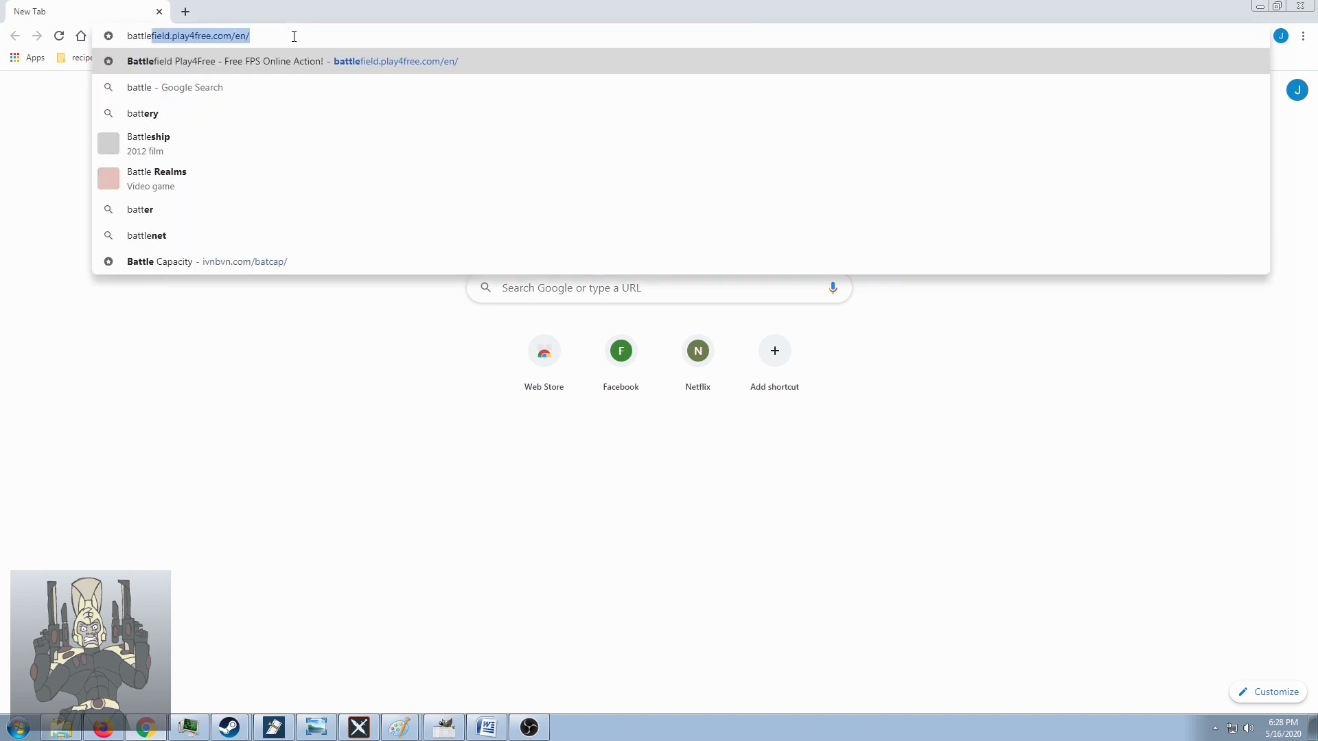
key("BackSpace")
type("scribe")
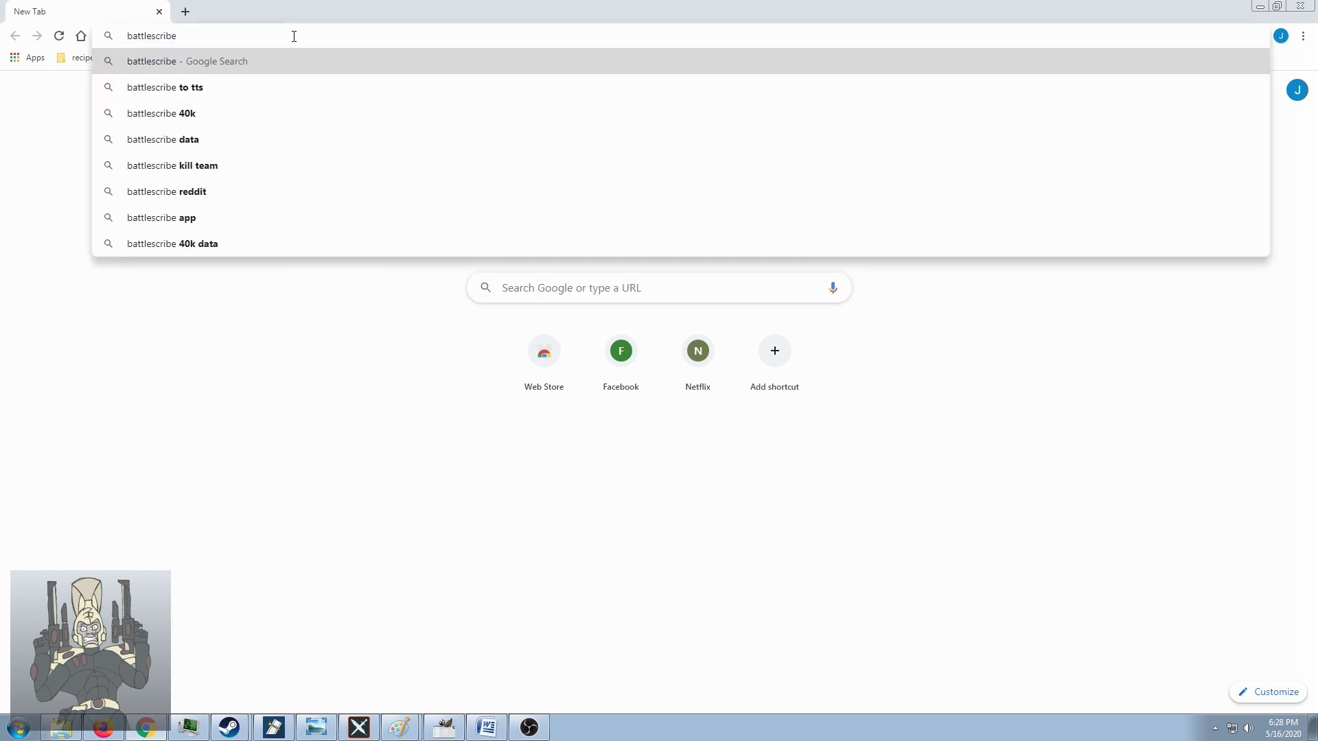
key("Return")
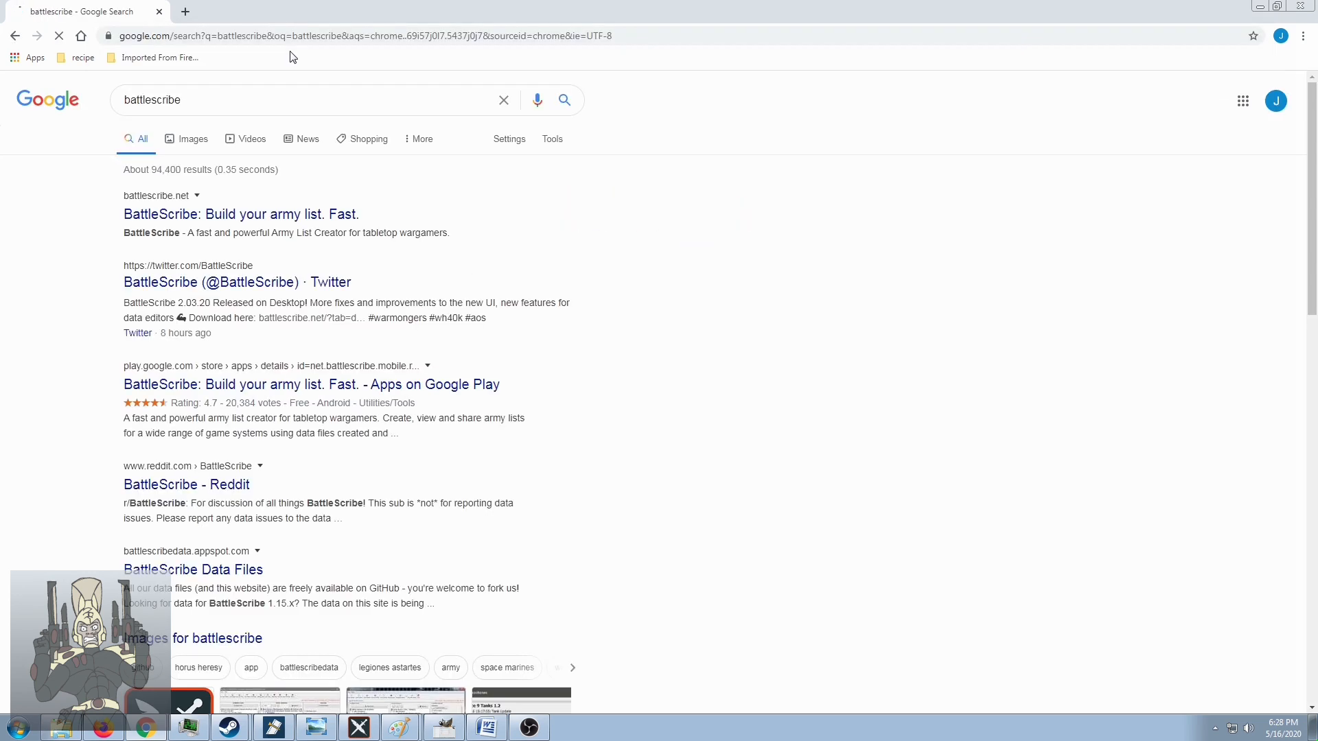
left_click(249, 215)
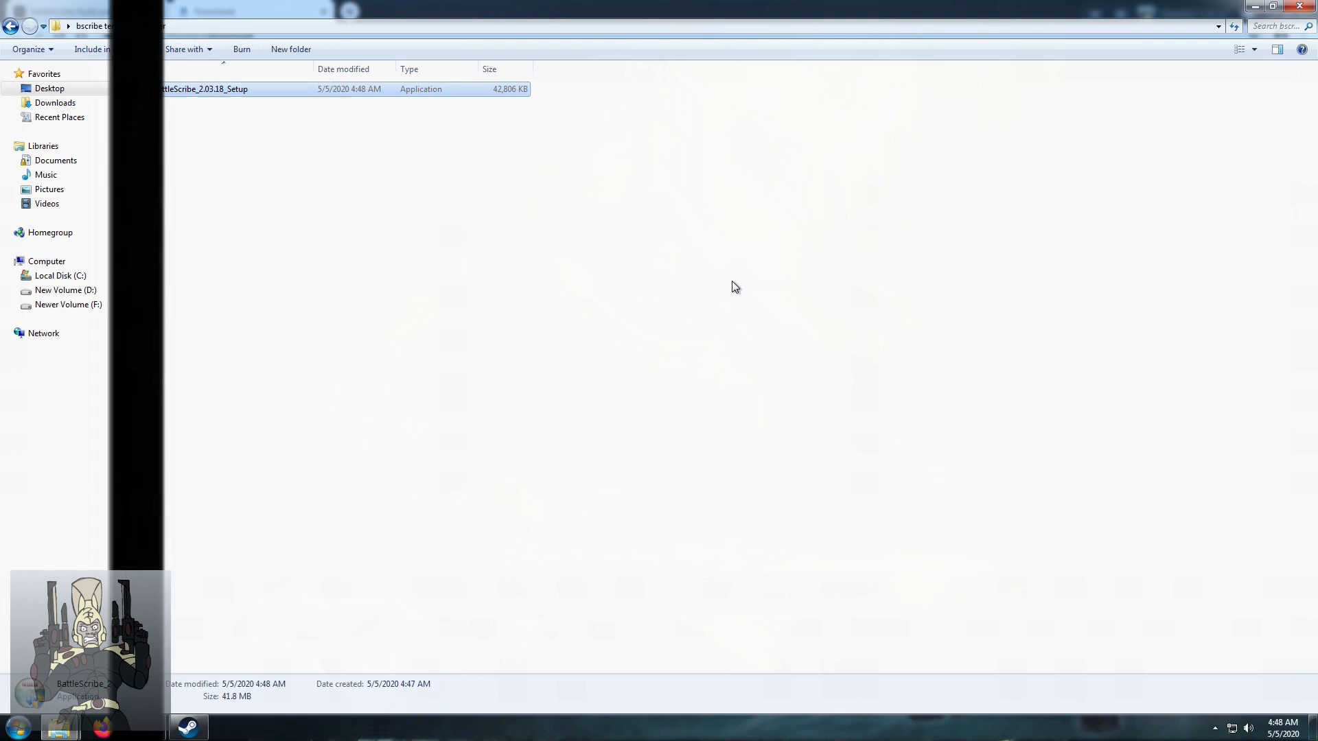
Scan the BattleScribe_2.03.18_Setup file for viruses and install the program in C:\Program Files\BattleScribe.
right_click(234, 90)
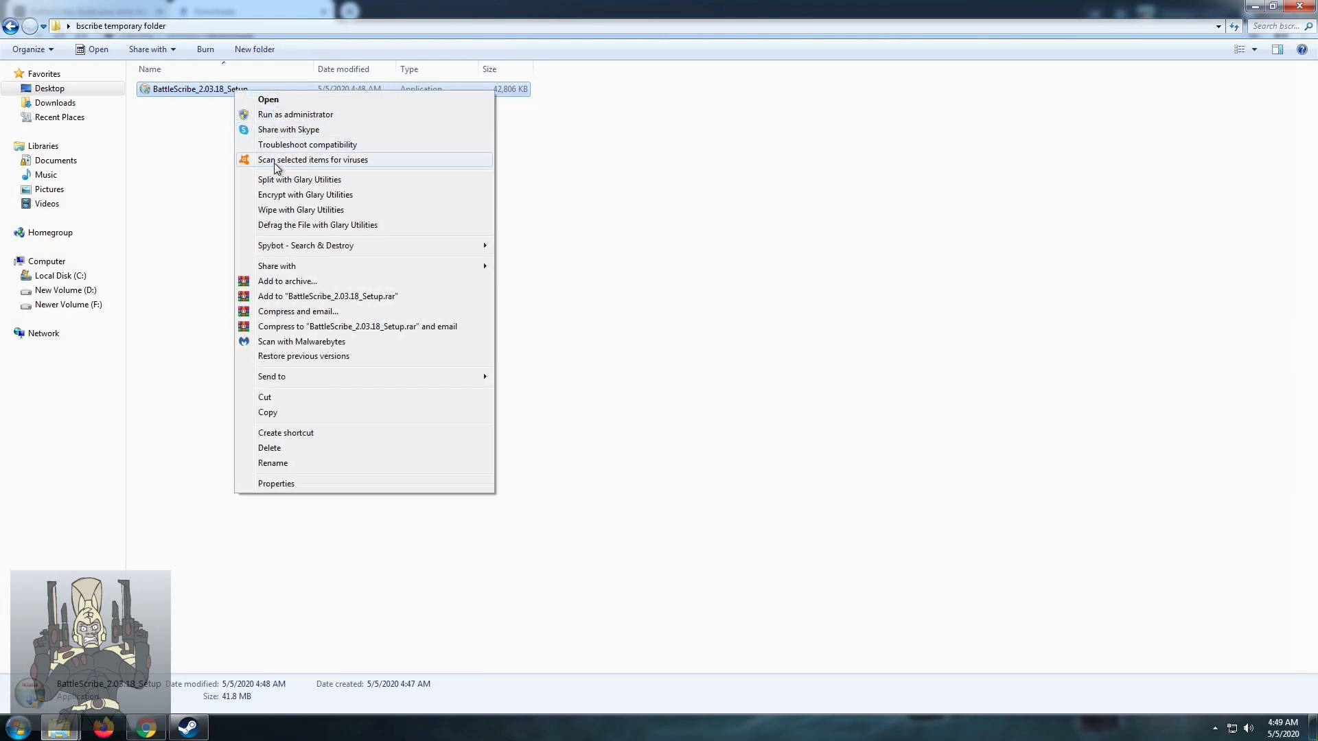
left_click(274, 161)
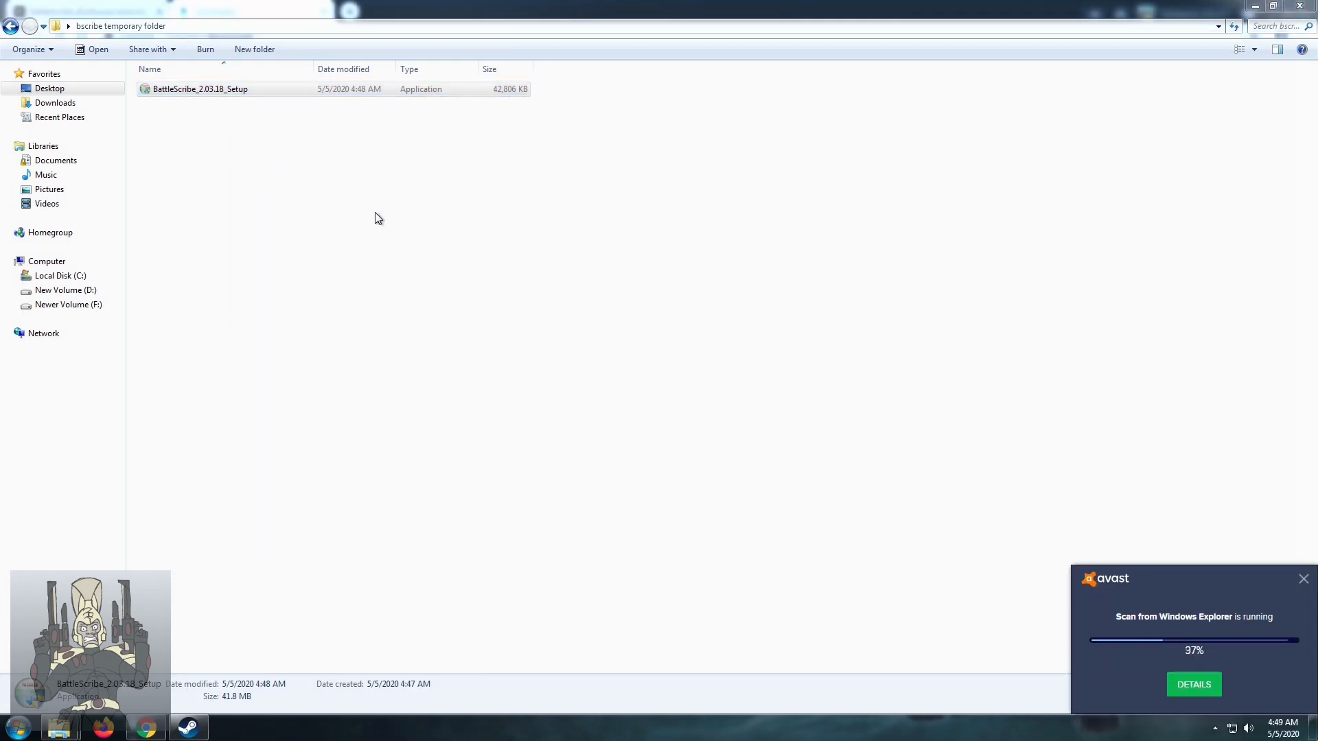
double_click(216, 91)
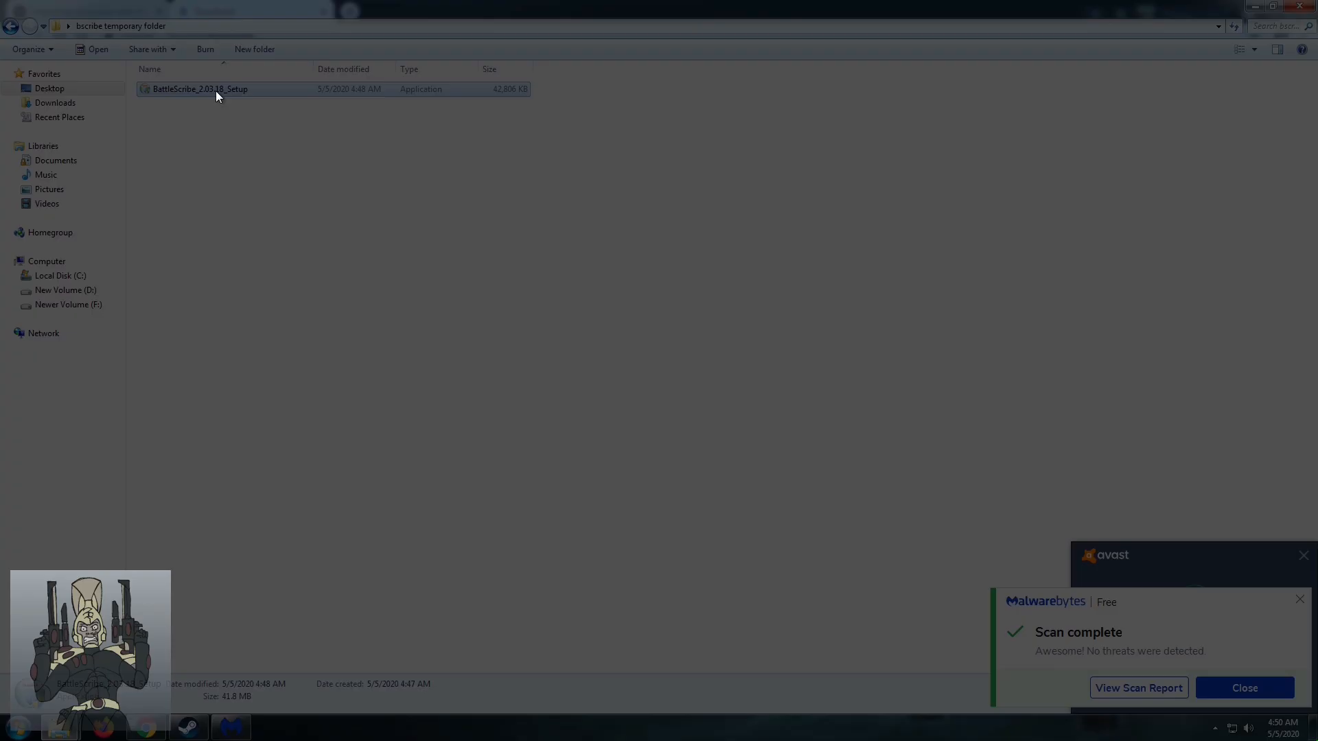
left_click(717, 398)
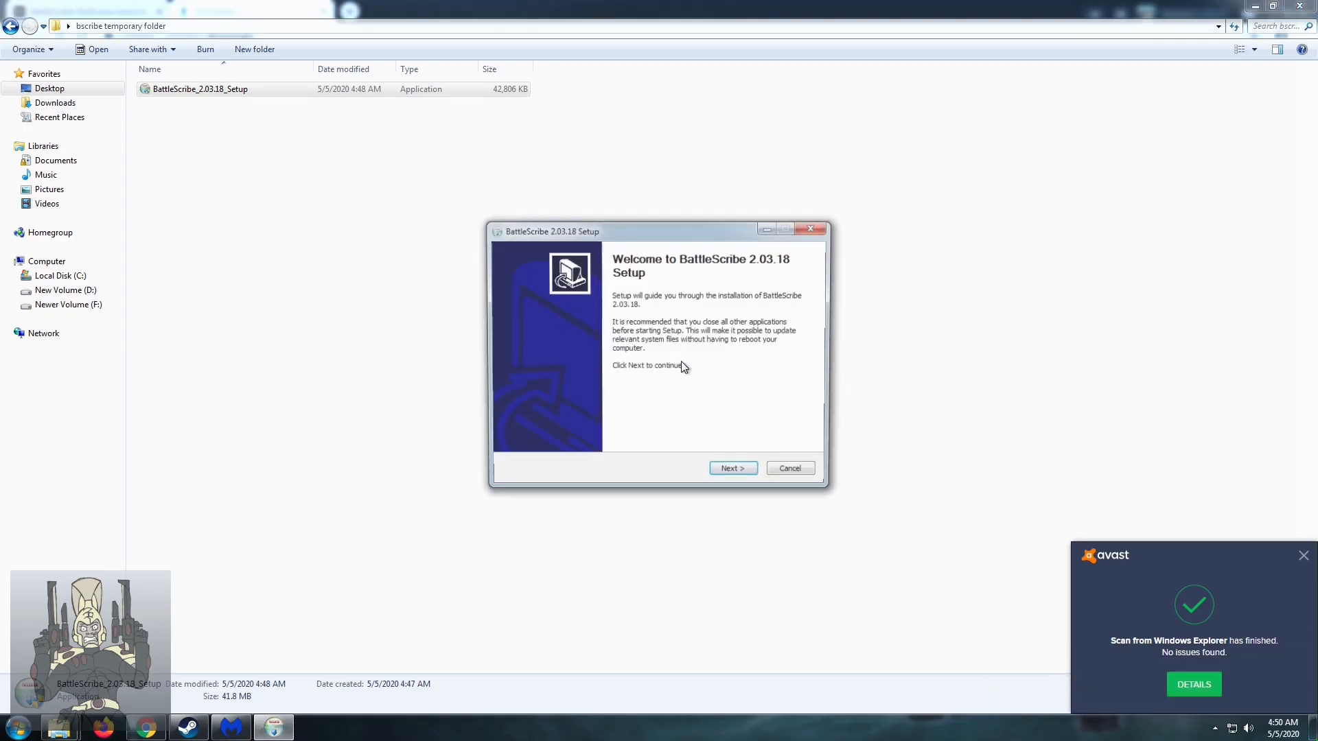
left_click(735, 474)
left_click(741, 473)
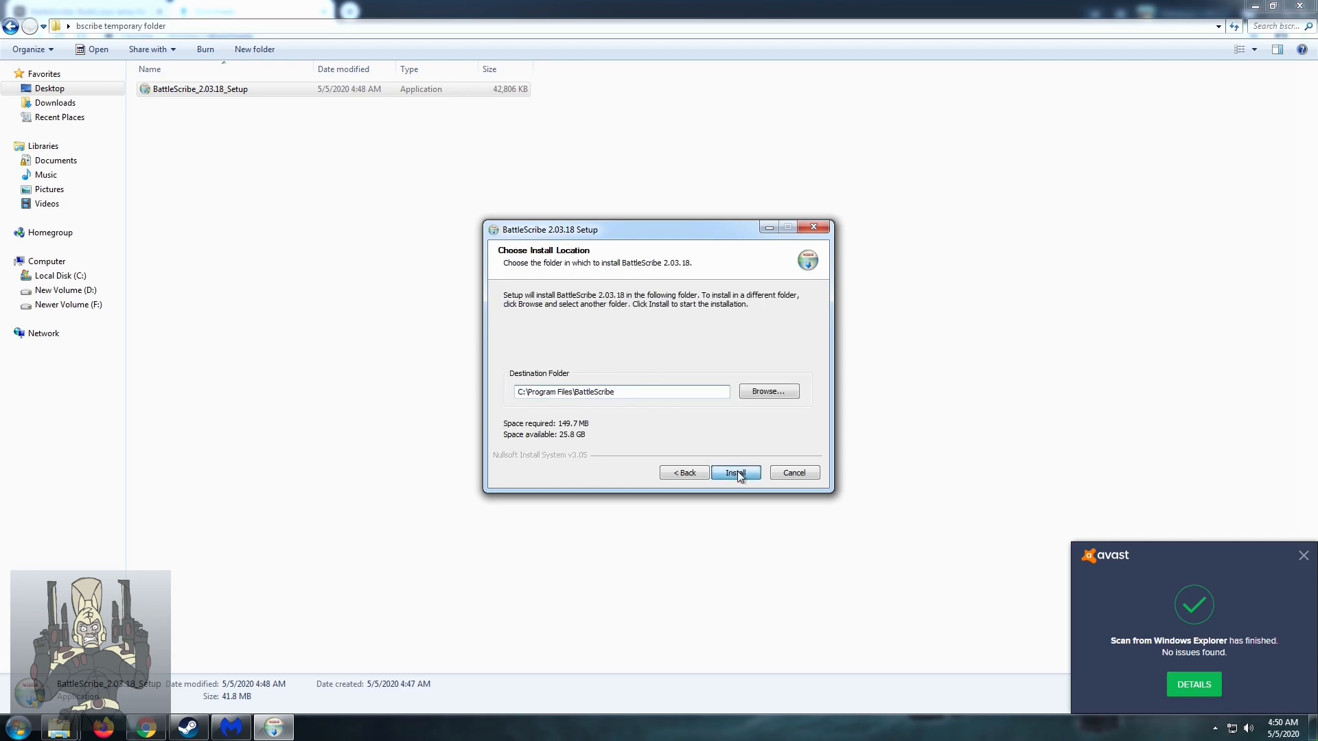
left_click(745, 473)
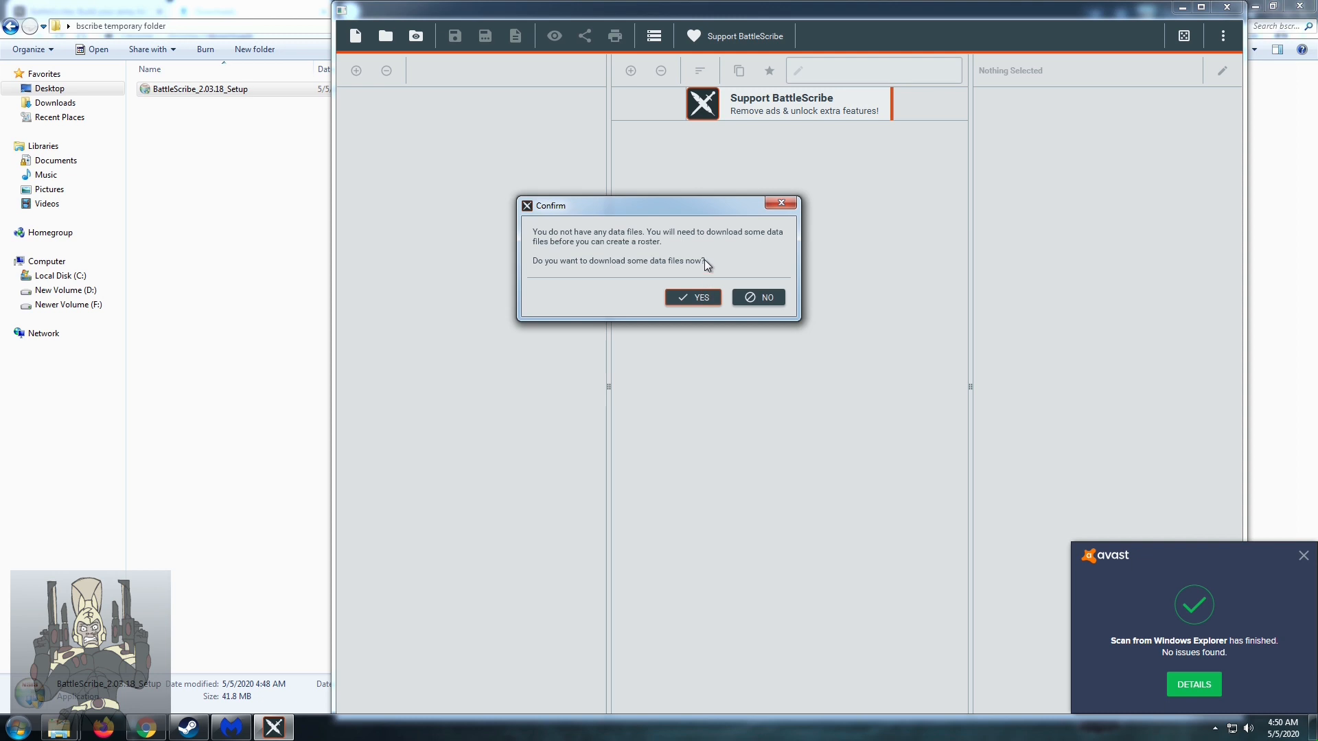
Download the Warhammer 40,000 v1.4.19 and Warhammer 40,000: Kill Team (2018) v1.4.17 data files, deleting existing data first.
left_click(707, 300)
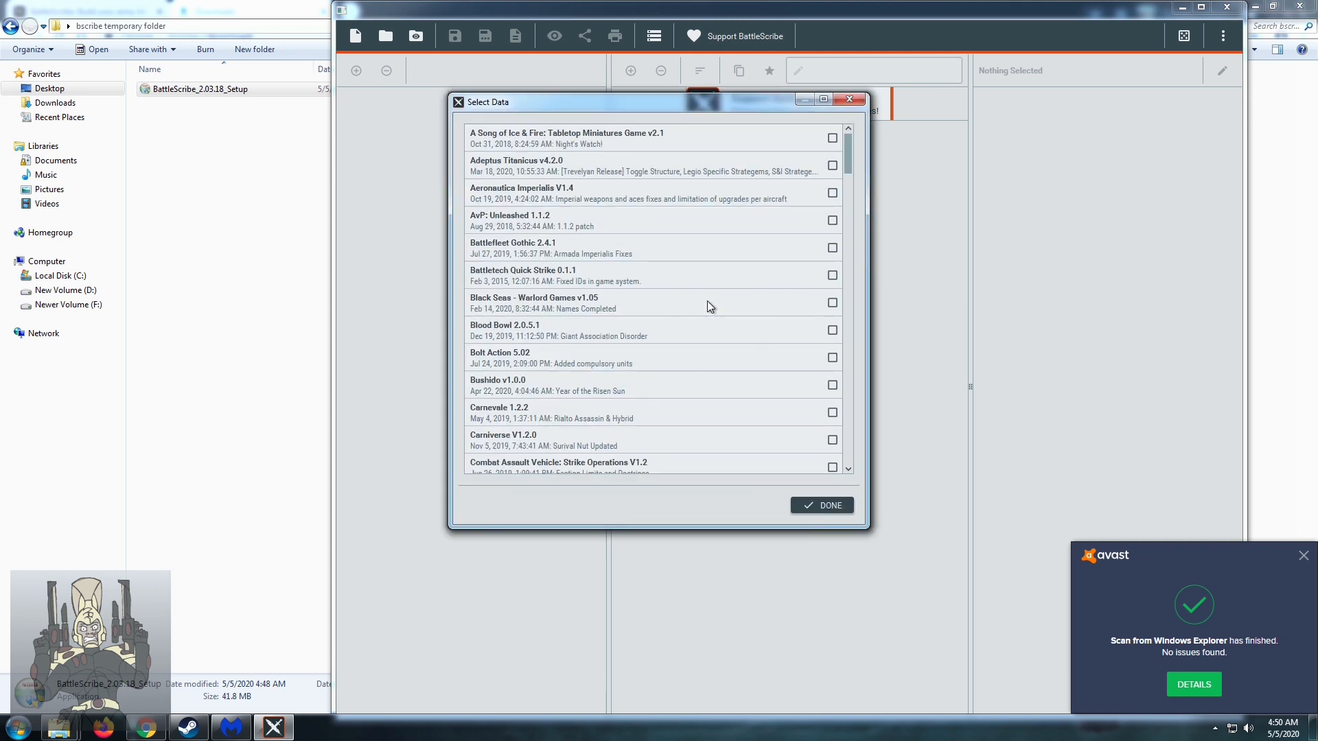
left_click_drag(848, 166, 848, 435)
left_click(831, 189)
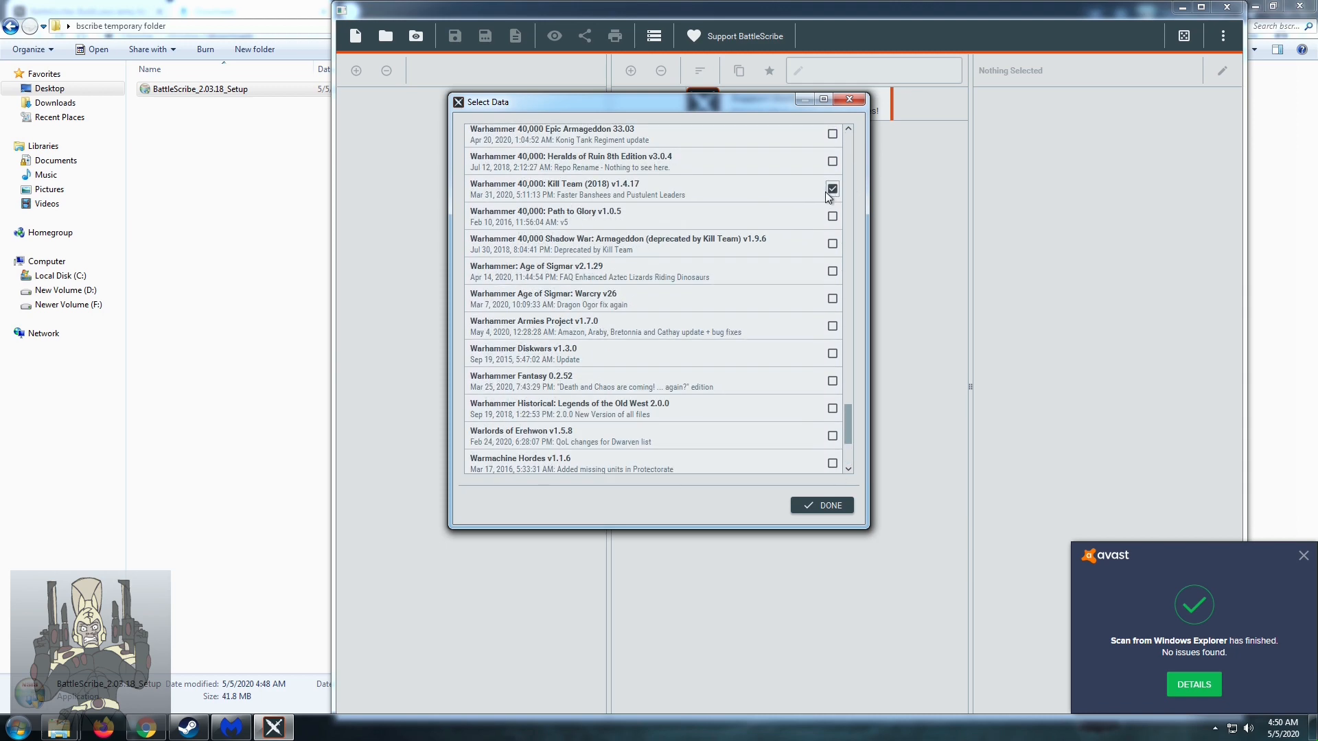
scroll(765, 199, "up", 2)
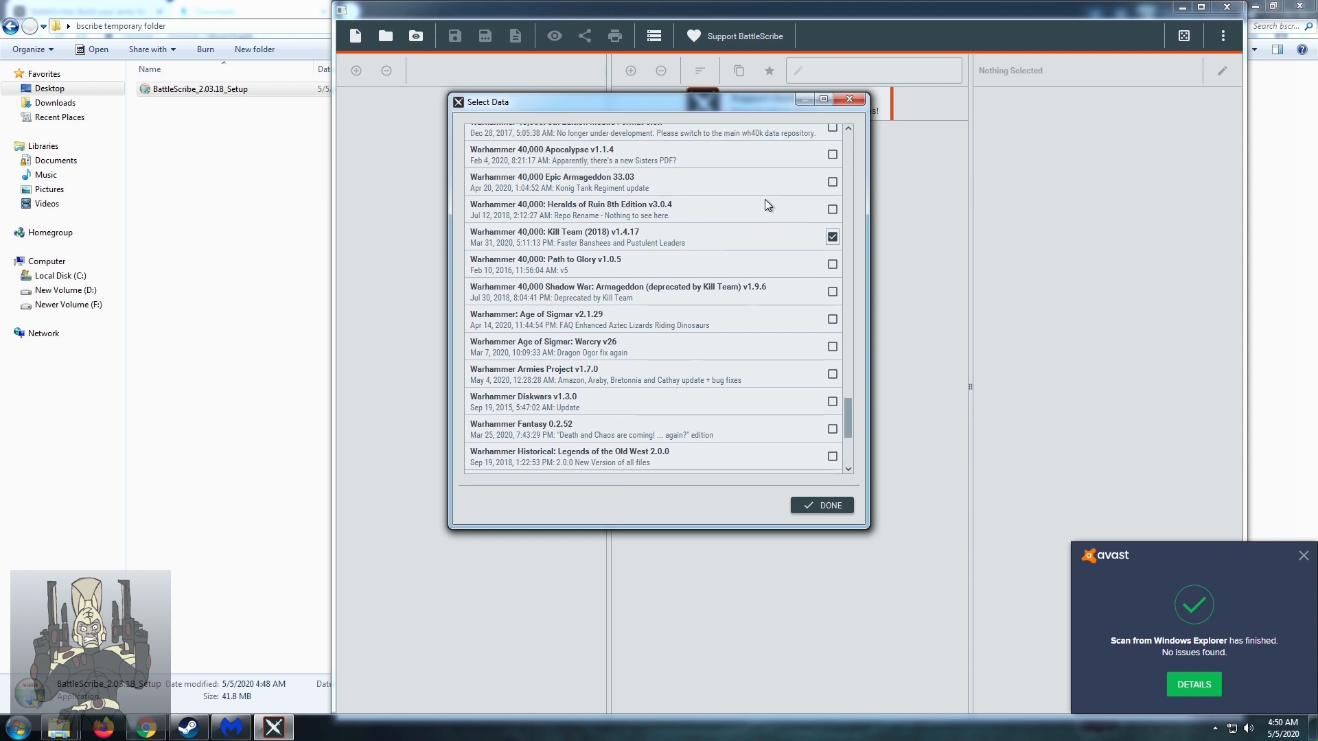
scroll(765, 201, "up", 3)
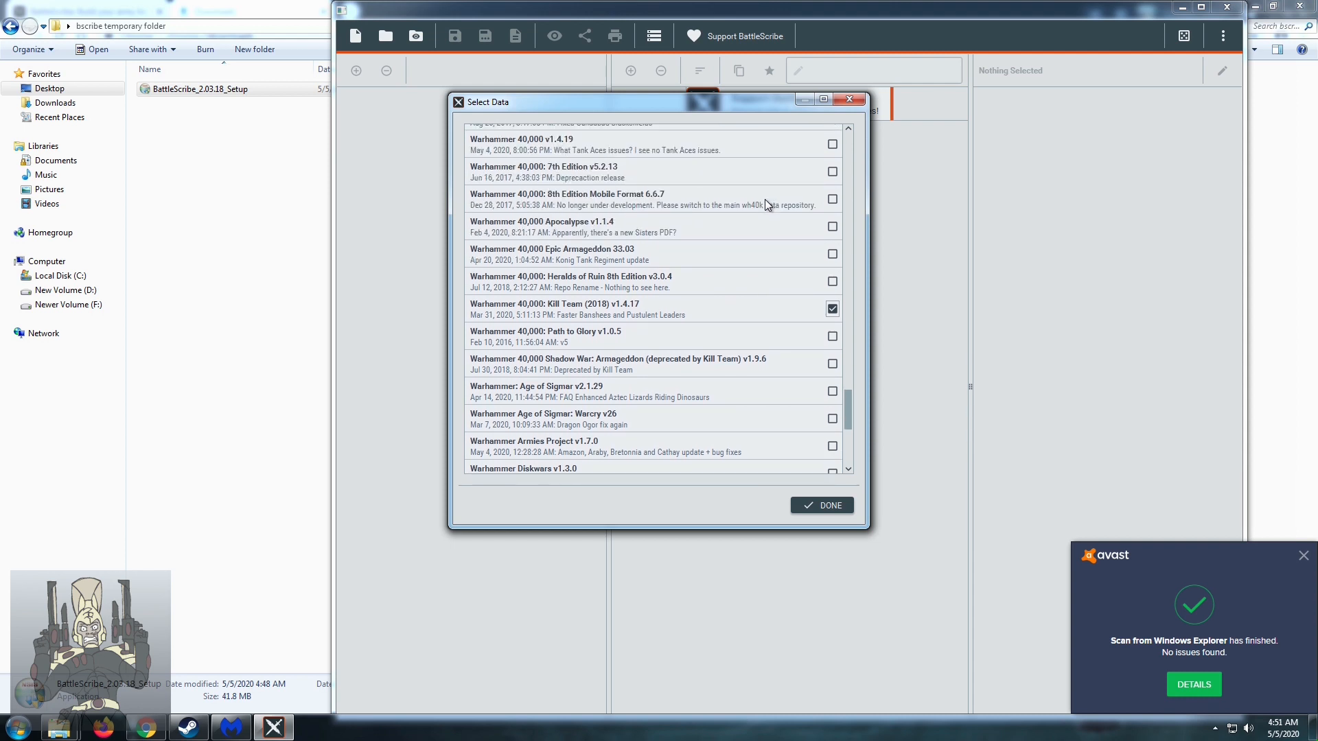
scroll(764, 199, "up", 1)
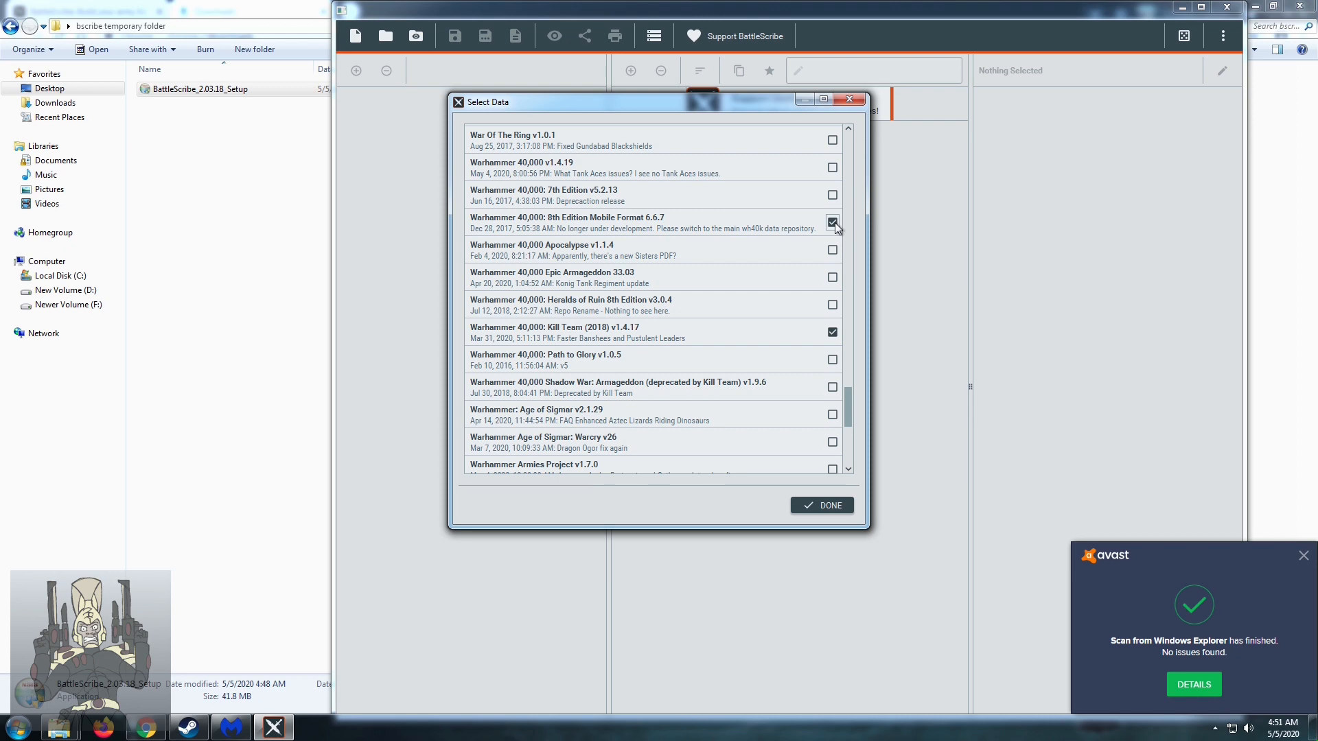
scroll(835, 222, "up", 1)
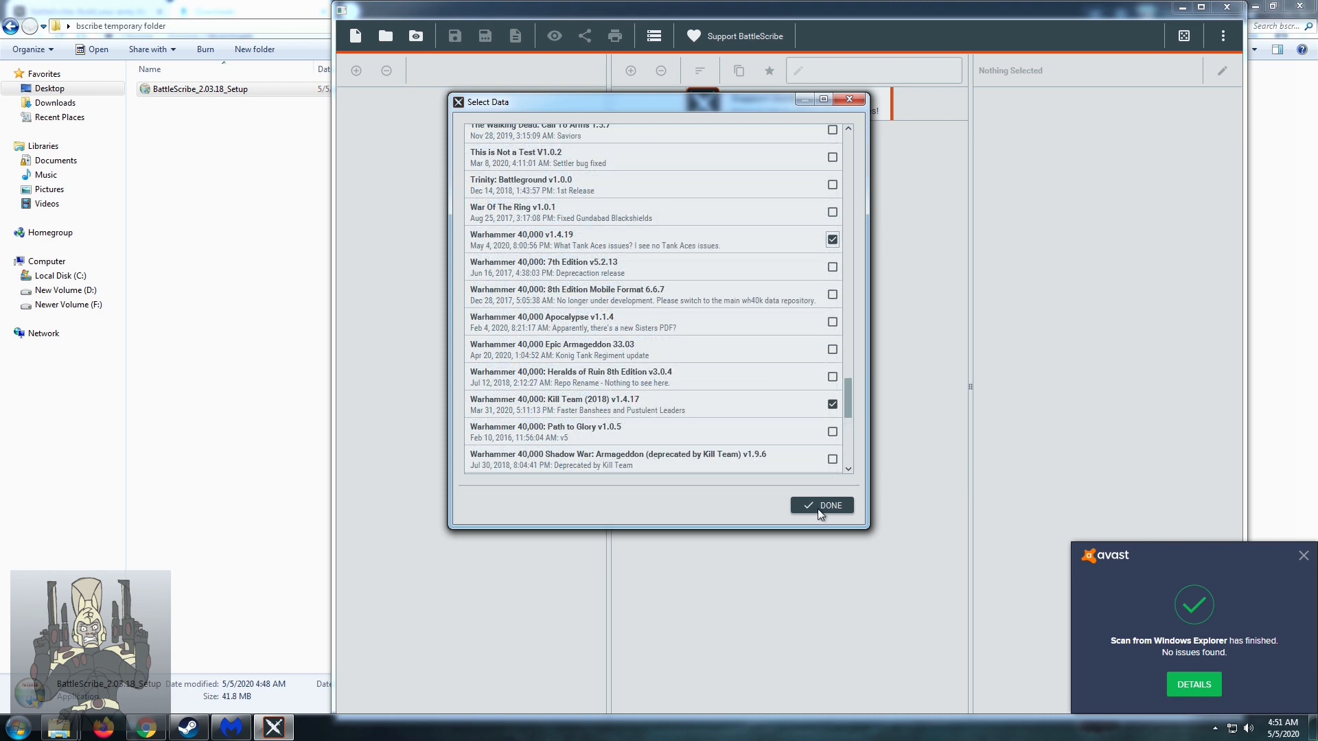
left_click(821, 505)
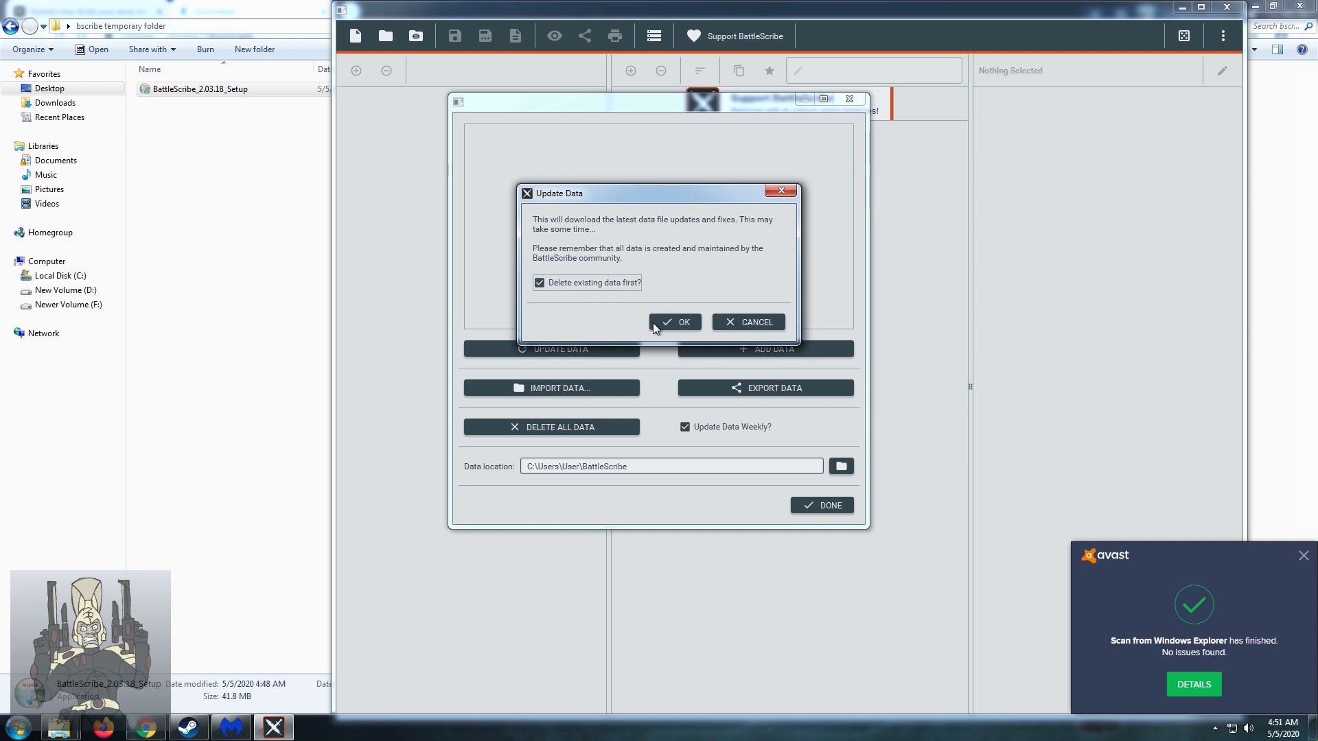
left_click(677, 324)
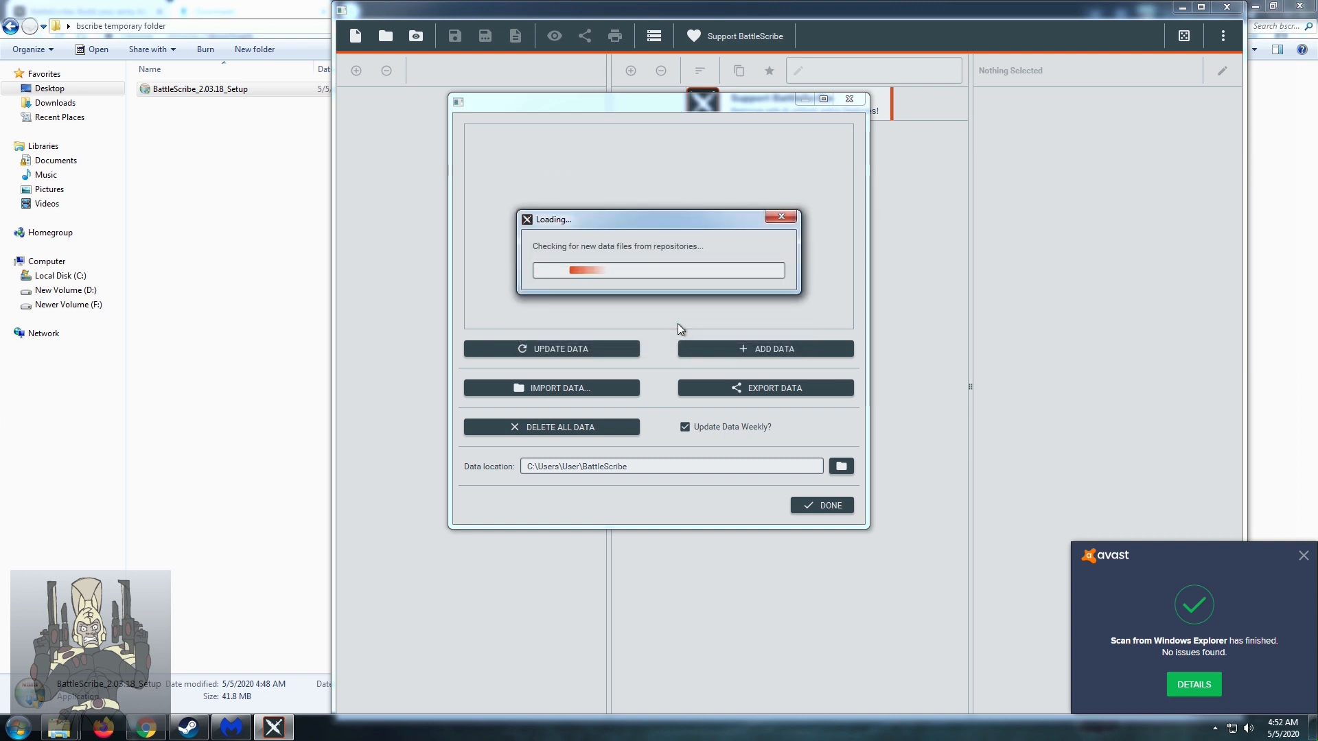
left_click(758, 278)
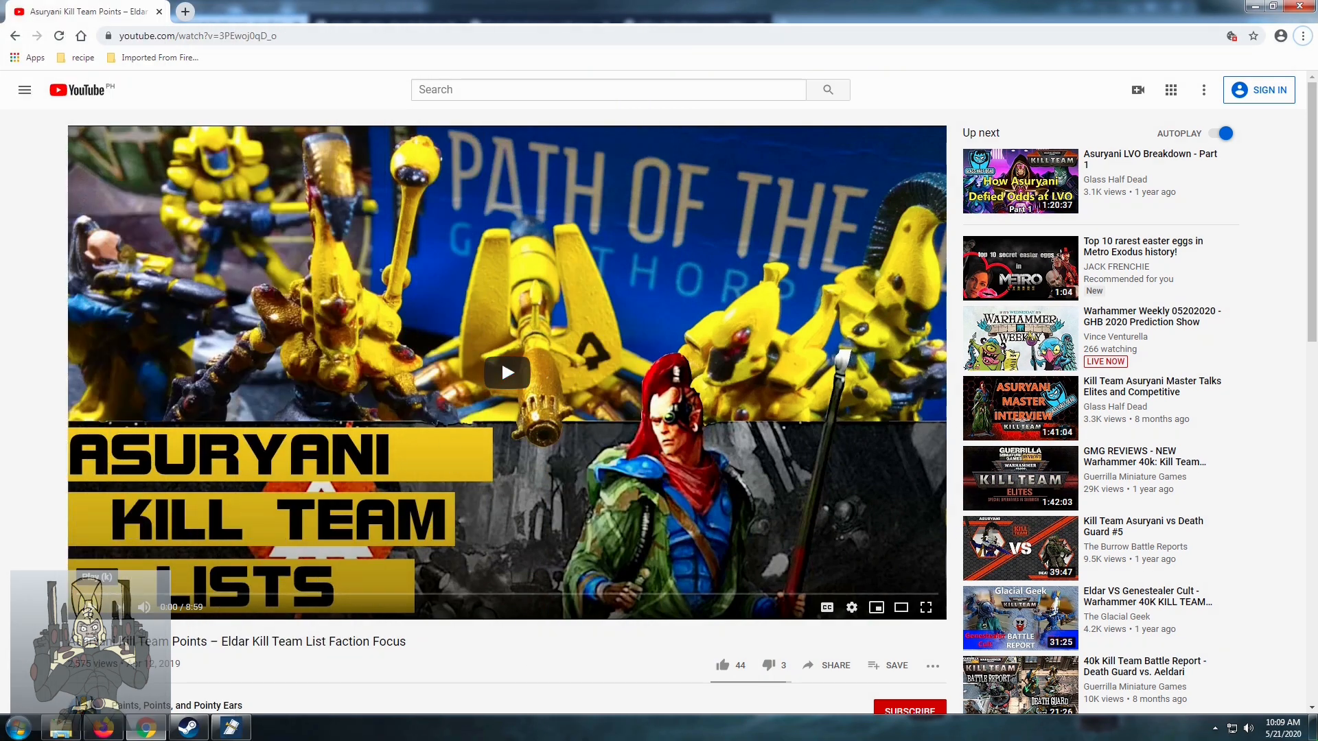
left_click(118, 607)
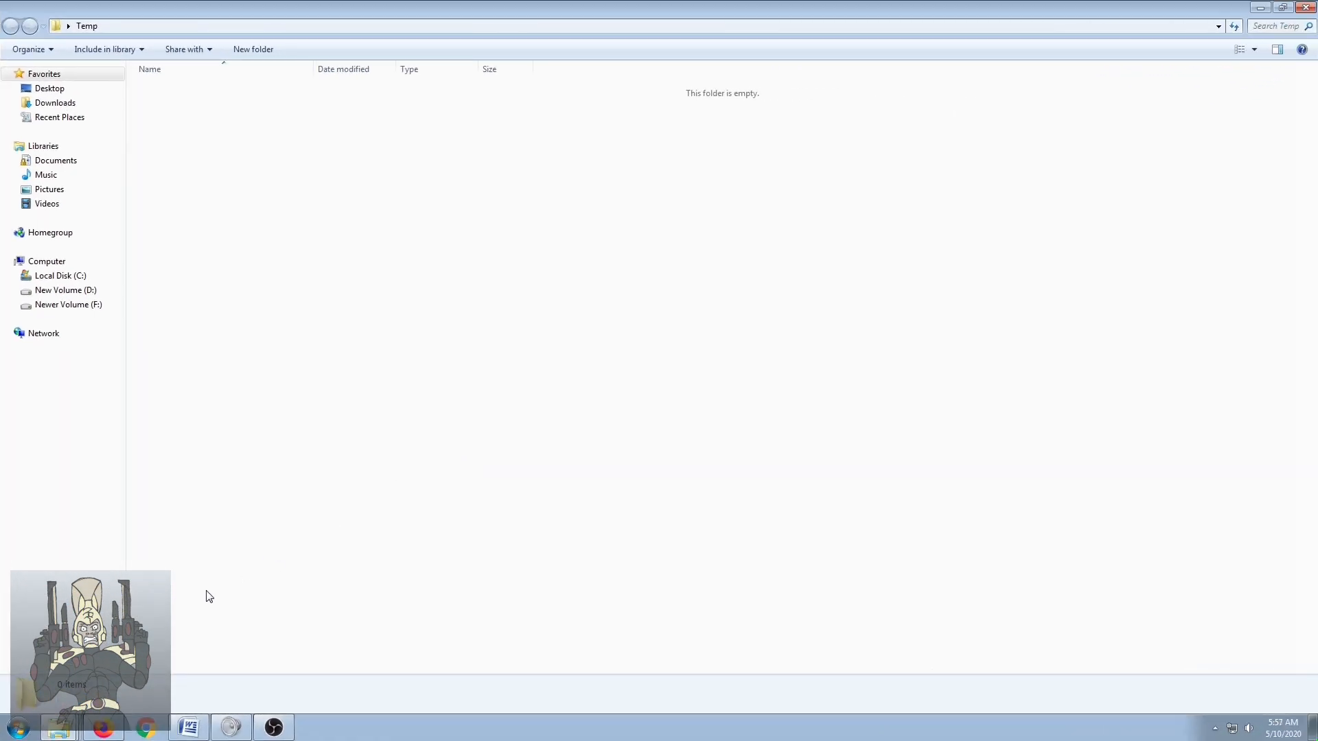
Find and launch BattleScribe Roster Editor on the computer and maximize its window.
left_click(24, 732)
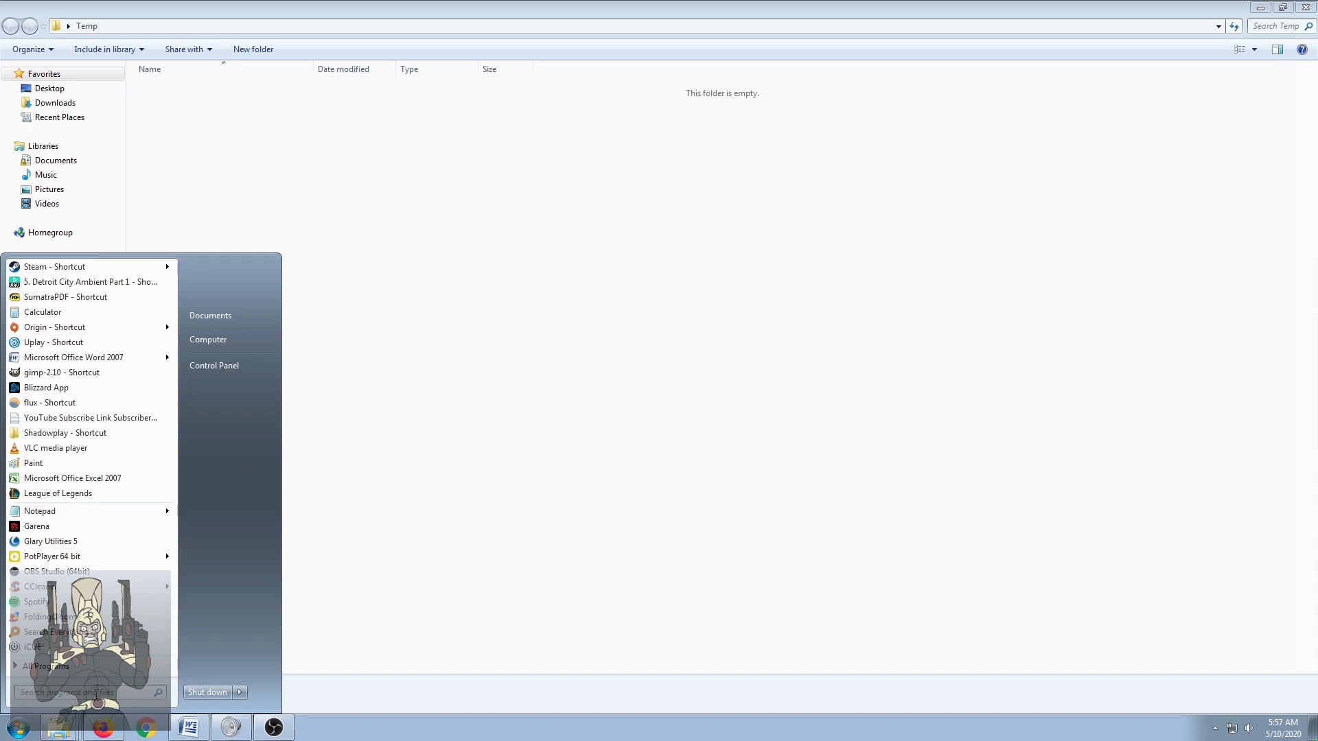
type("bat")
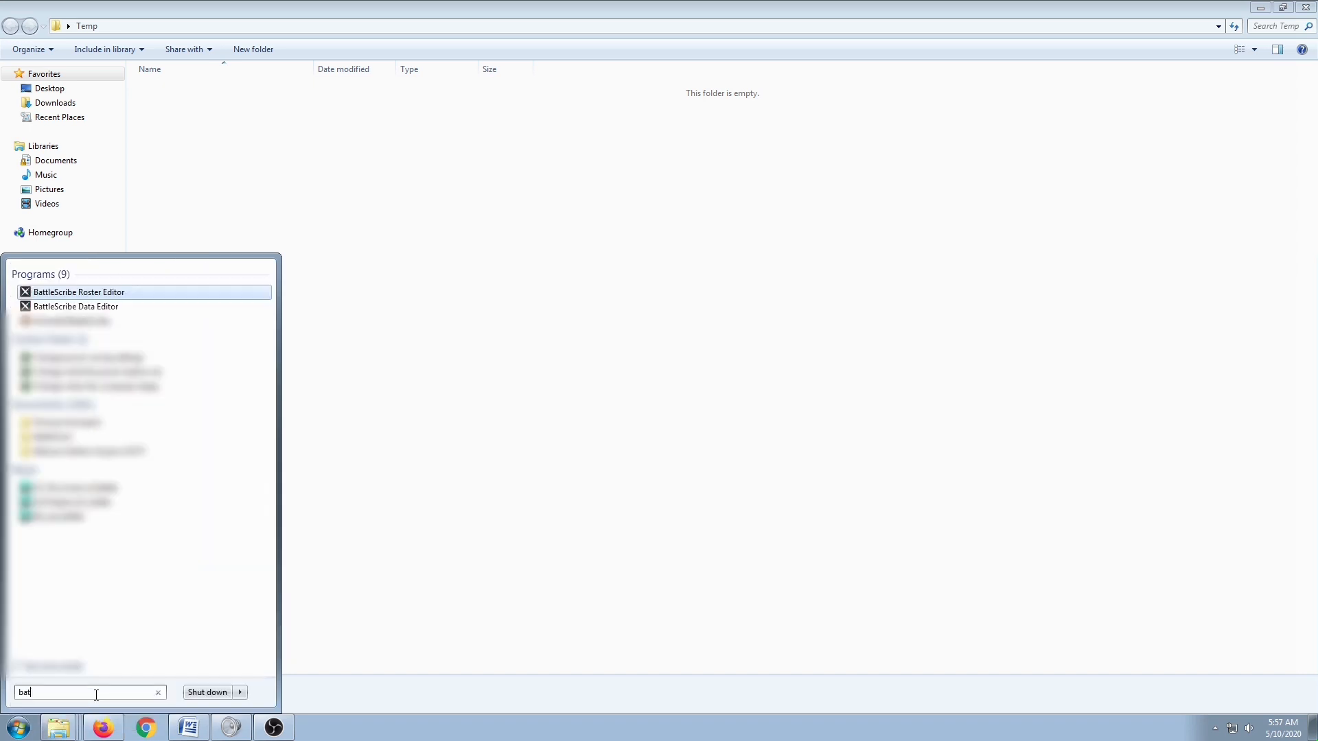
type("tles")
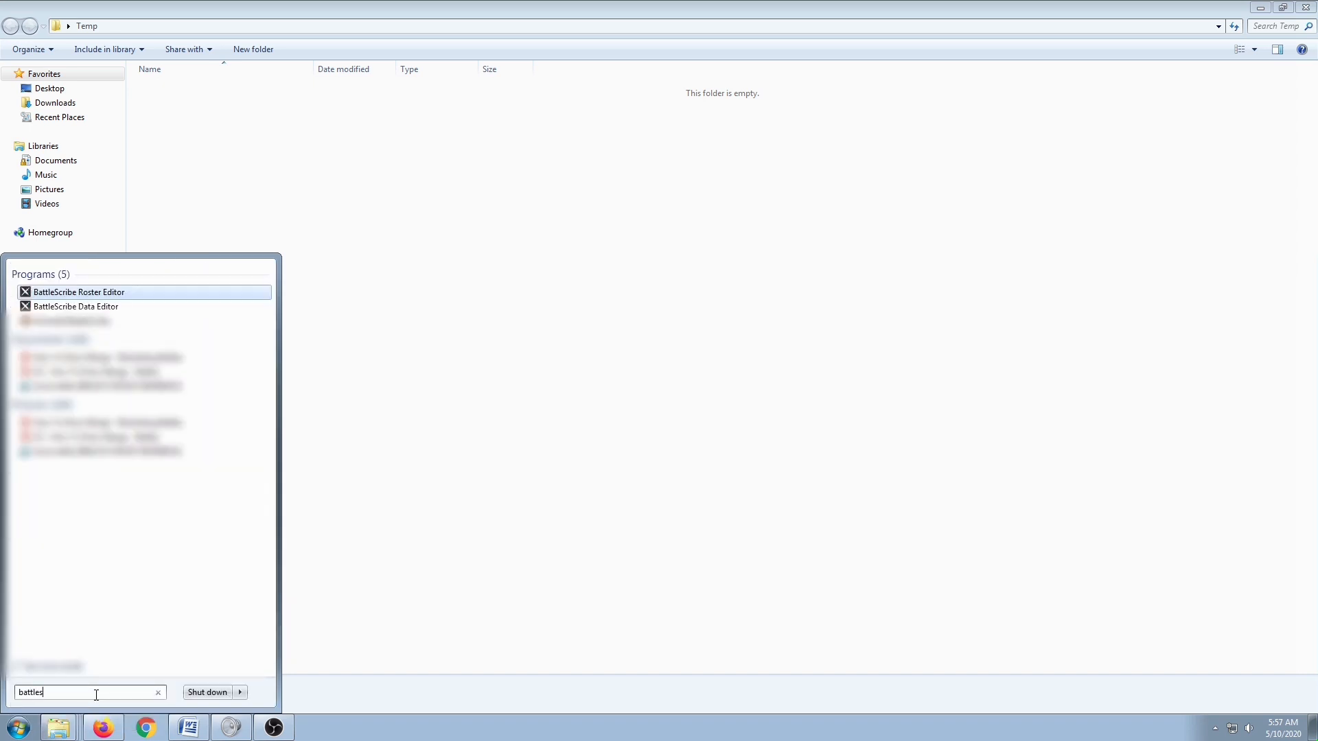
type("cribe")
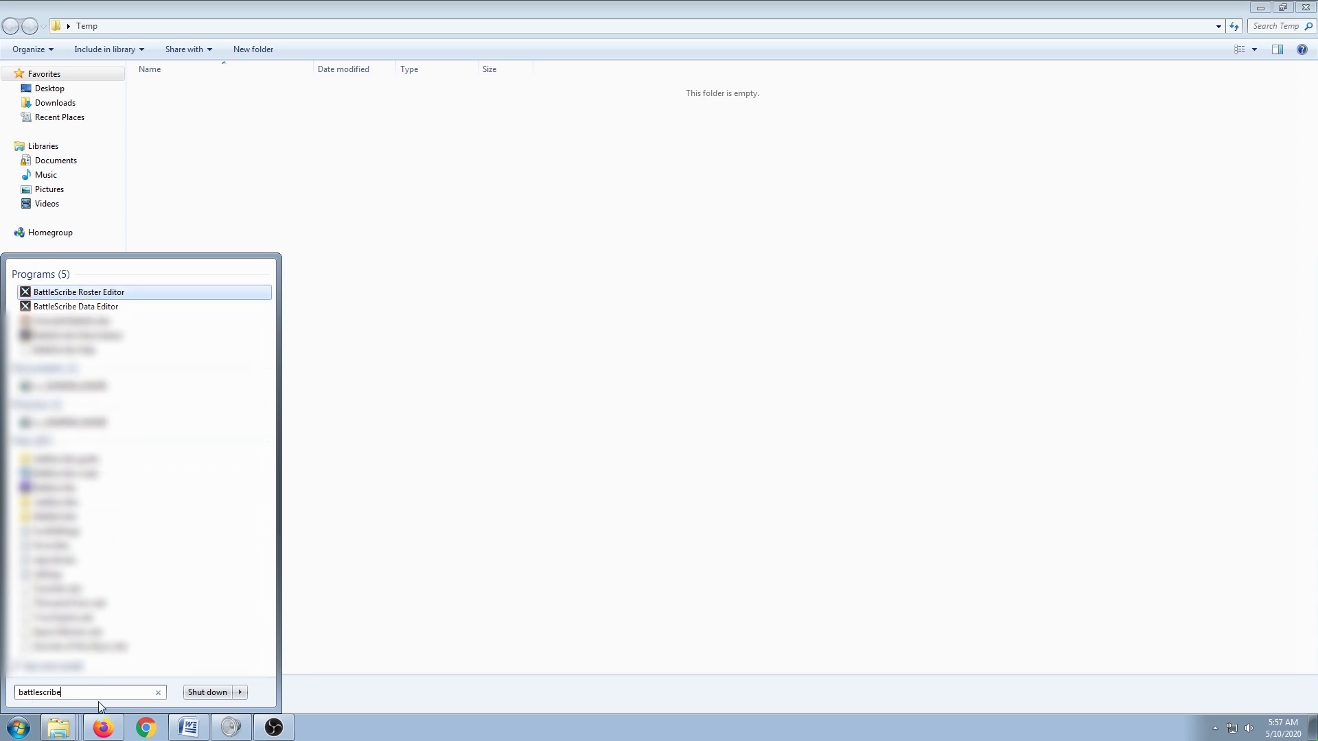
left_click(113, 297)
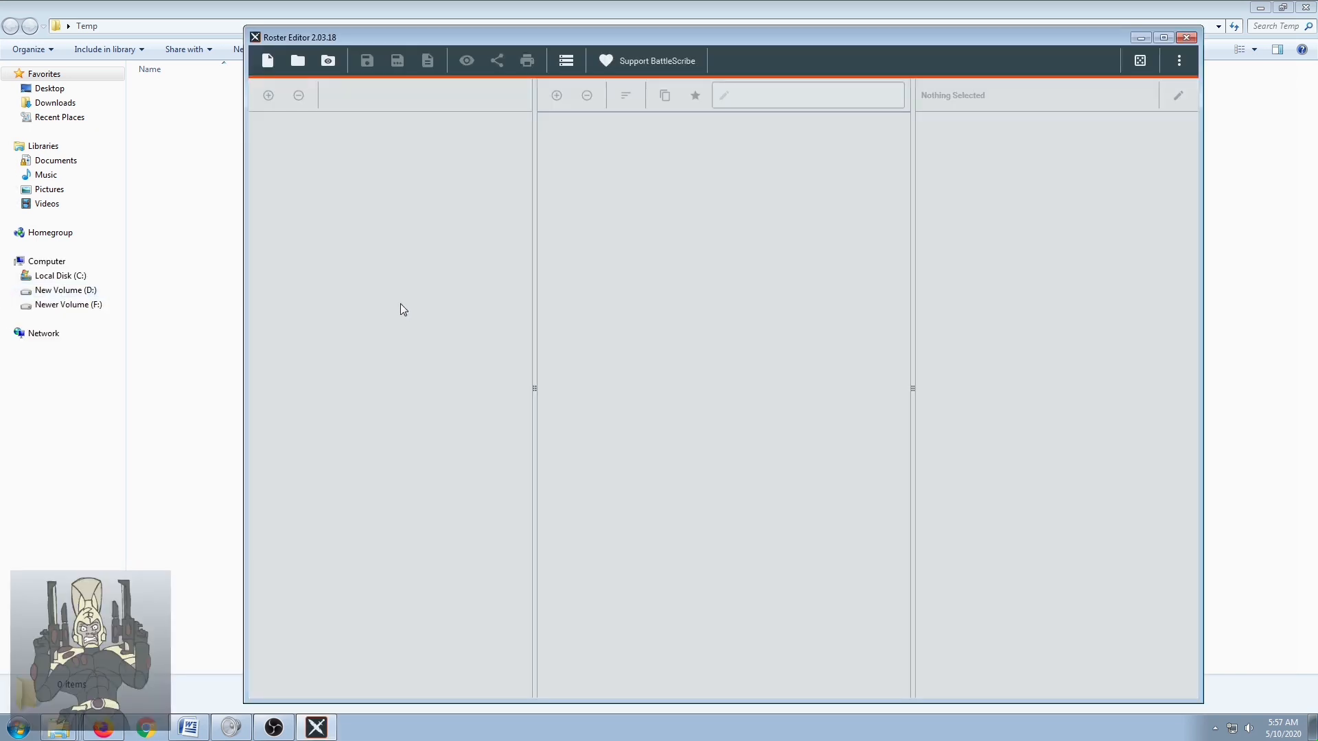
left_click(1163, 39)
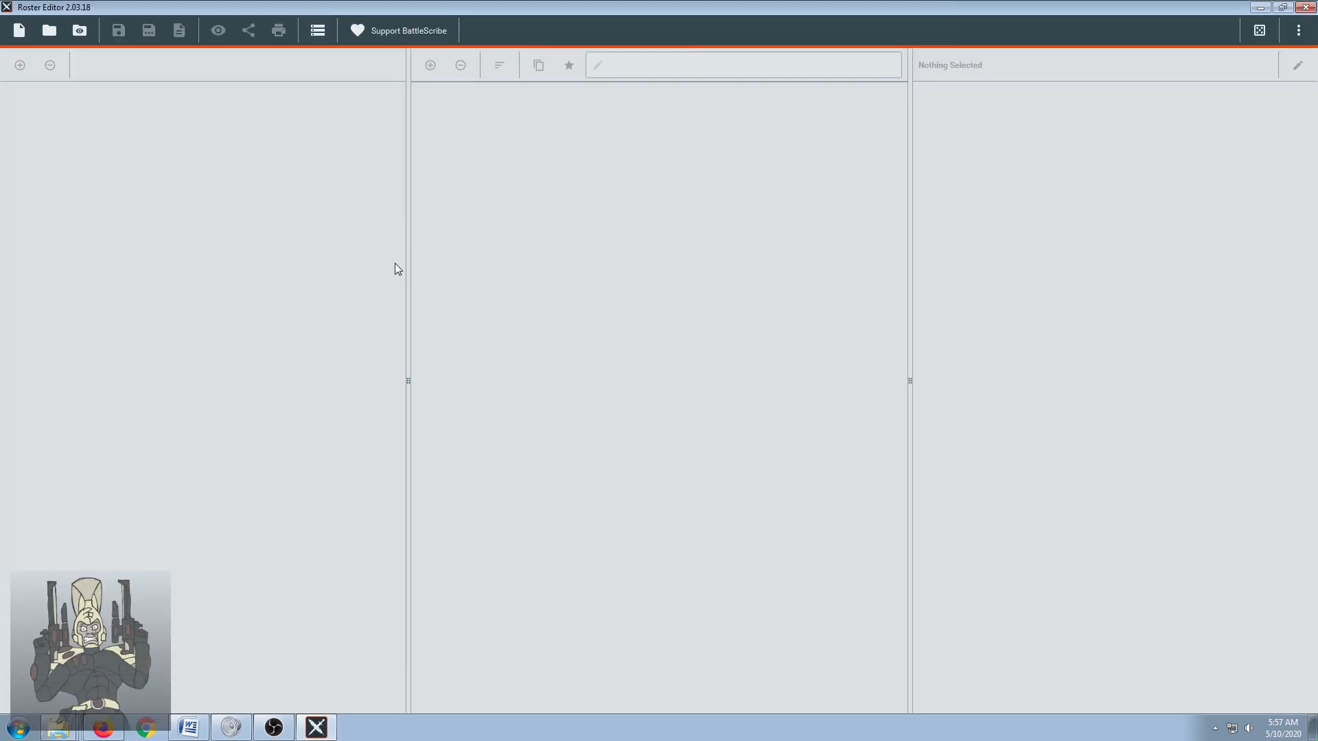
Create a Warhammer 40,000: Kill Team (2018) roster with a 100 pts limit and an Asuryani Kill Team List force.
left_click(19, 31)
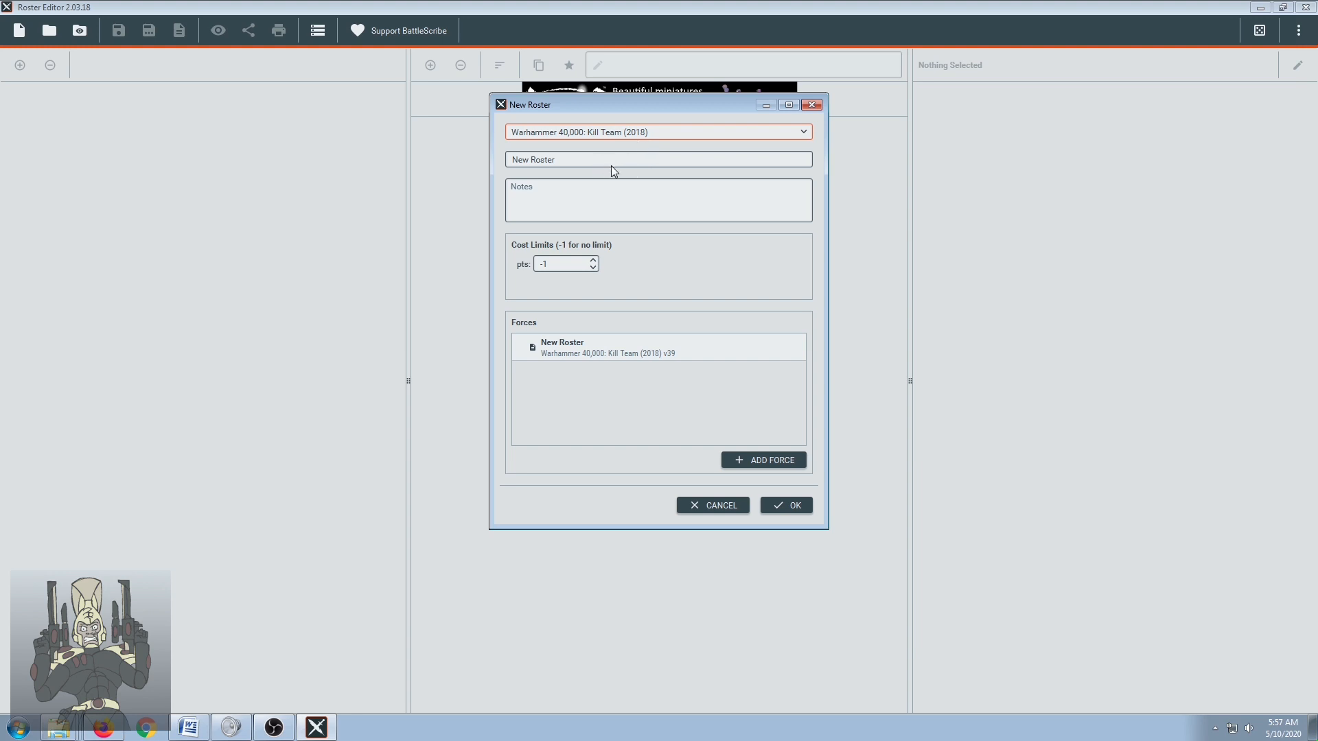
left_click_drag(557, 264, 527, 265)
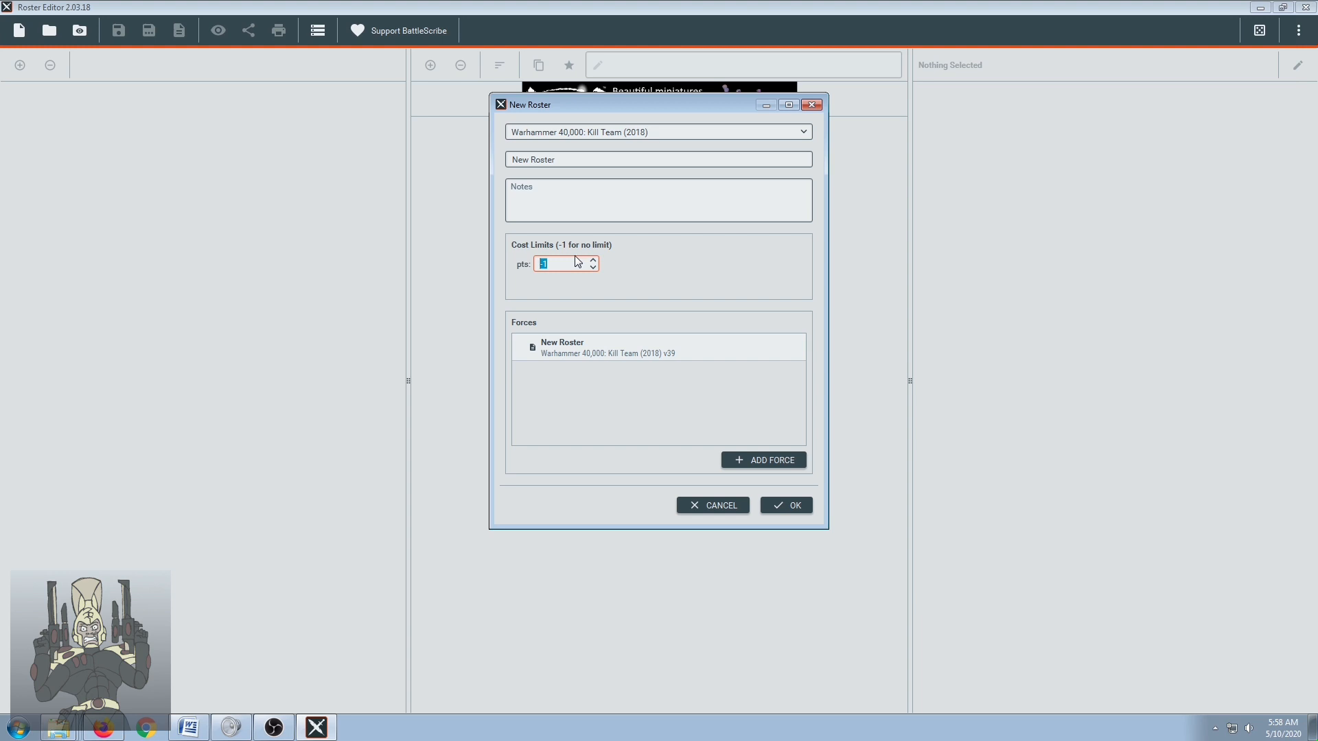
type("00")
left_click(756, 462)
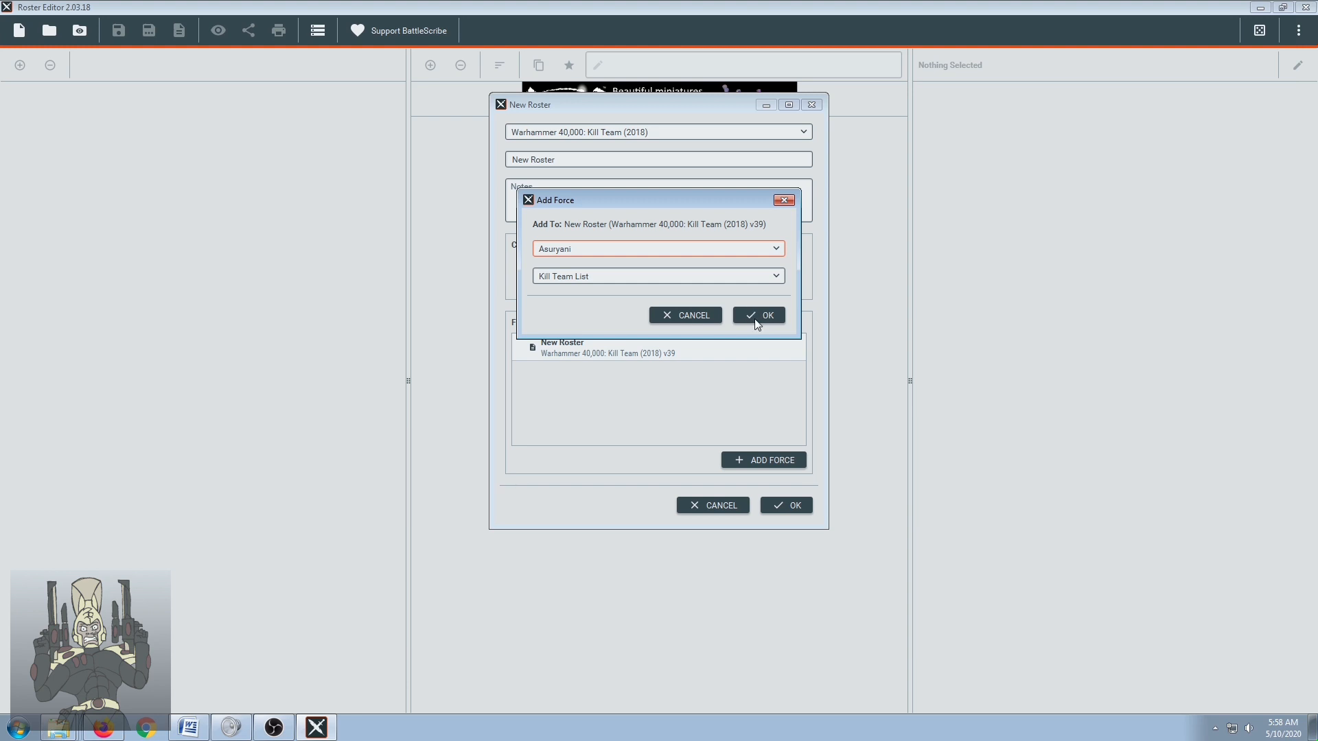
left_click(758, 315)
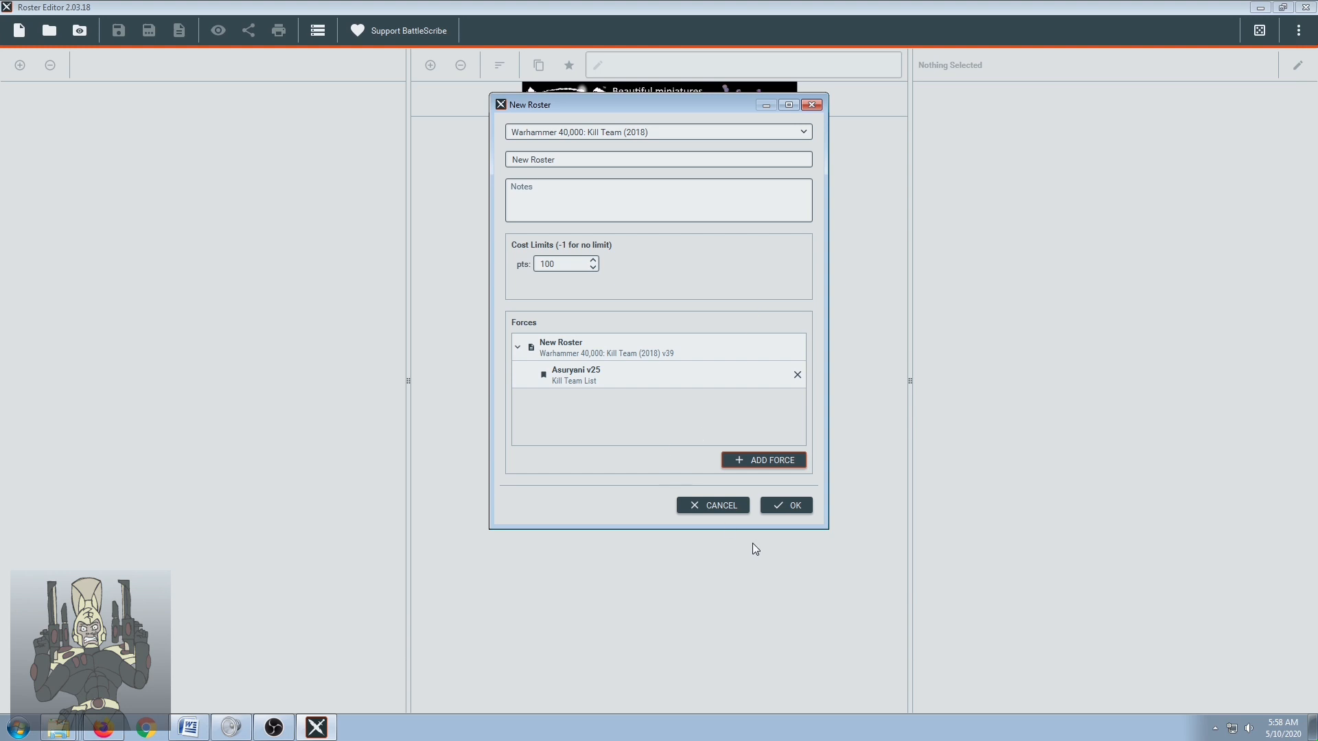
left_click(796, 507)
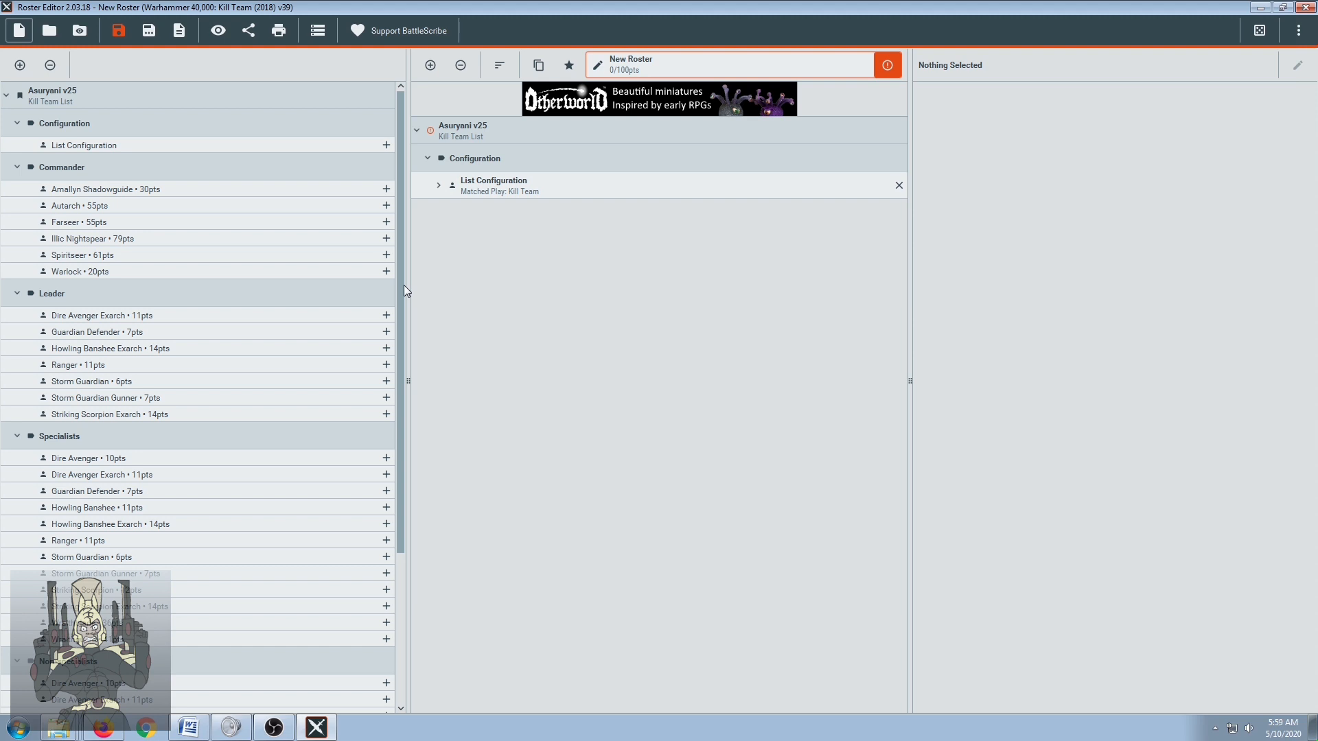
Look through the available Asuryani units in the Commander, Leader and Specialists categories.
mouse_move(404, 286)
left_mouse_down()
mouse_move(398, 316)
mouse_move(402, 298)
left_mouse_up()
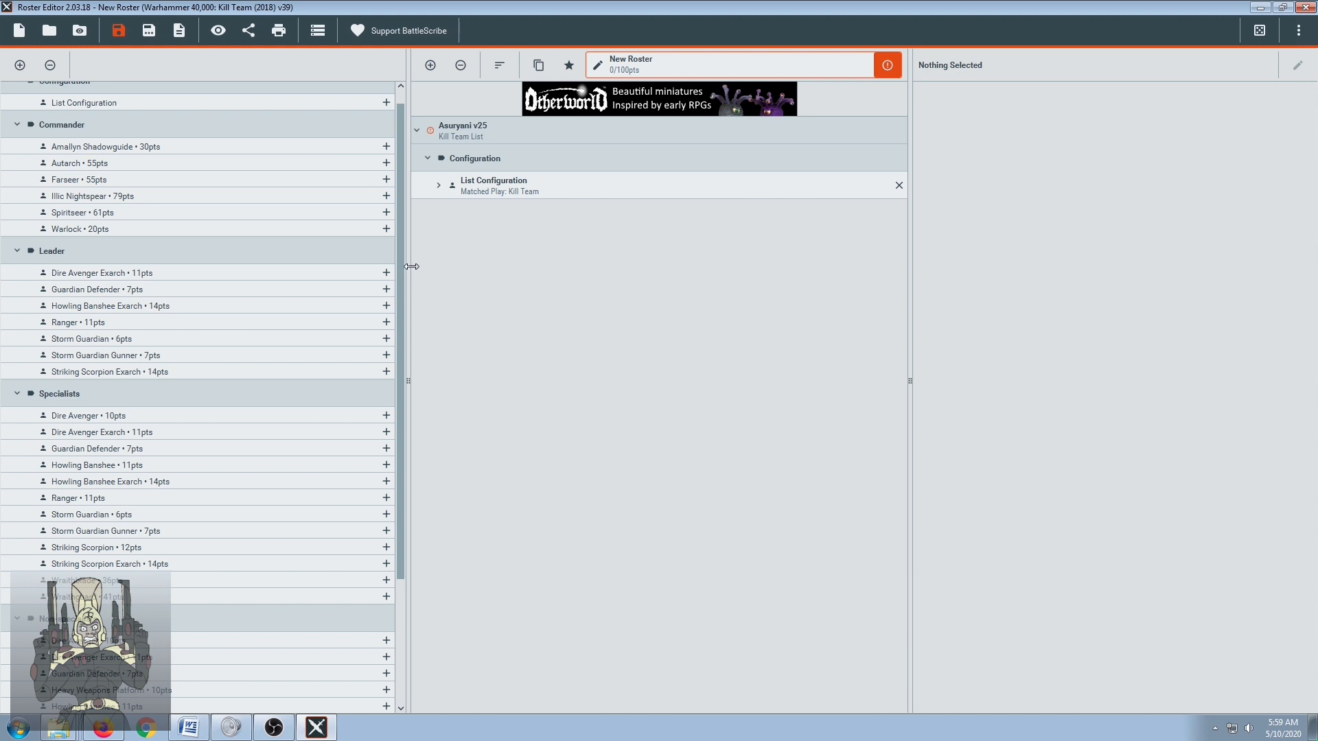
left_click_drag(400, 237, 403, 221)
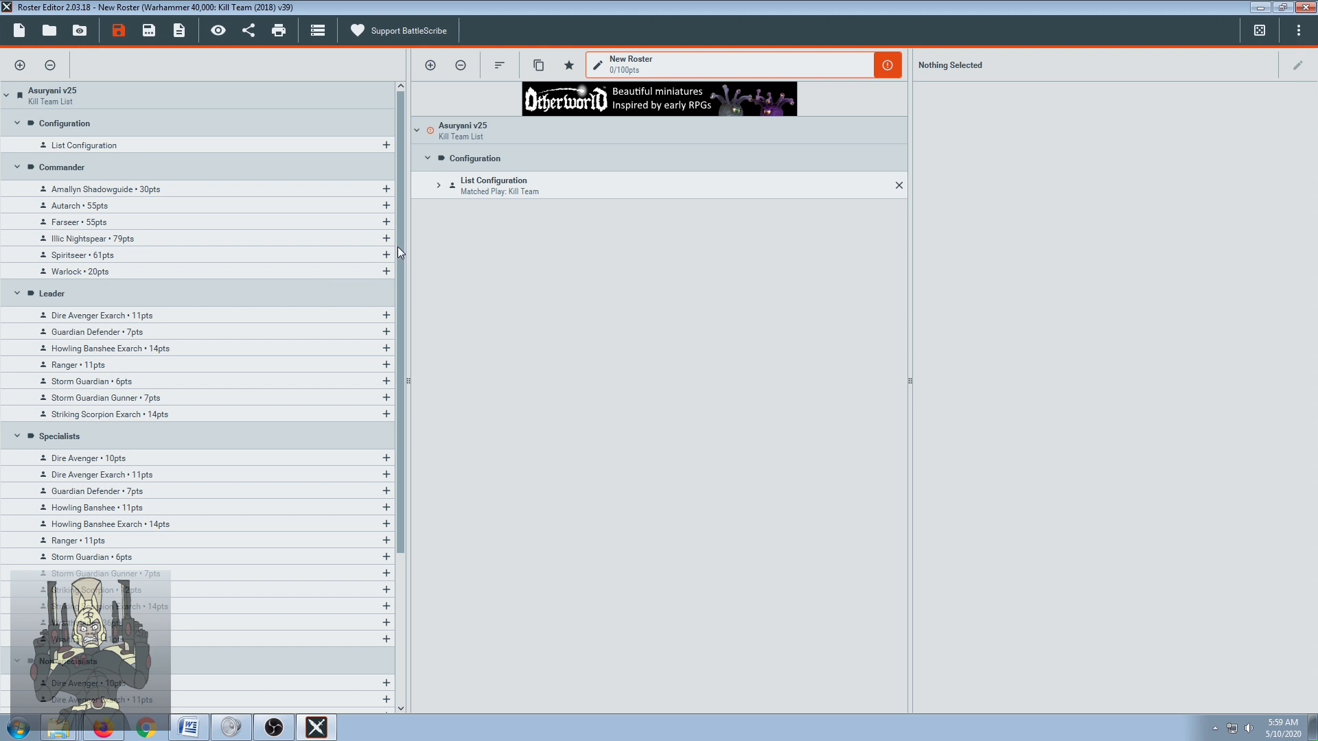
left_click_drag(397, 247, 398, 293)
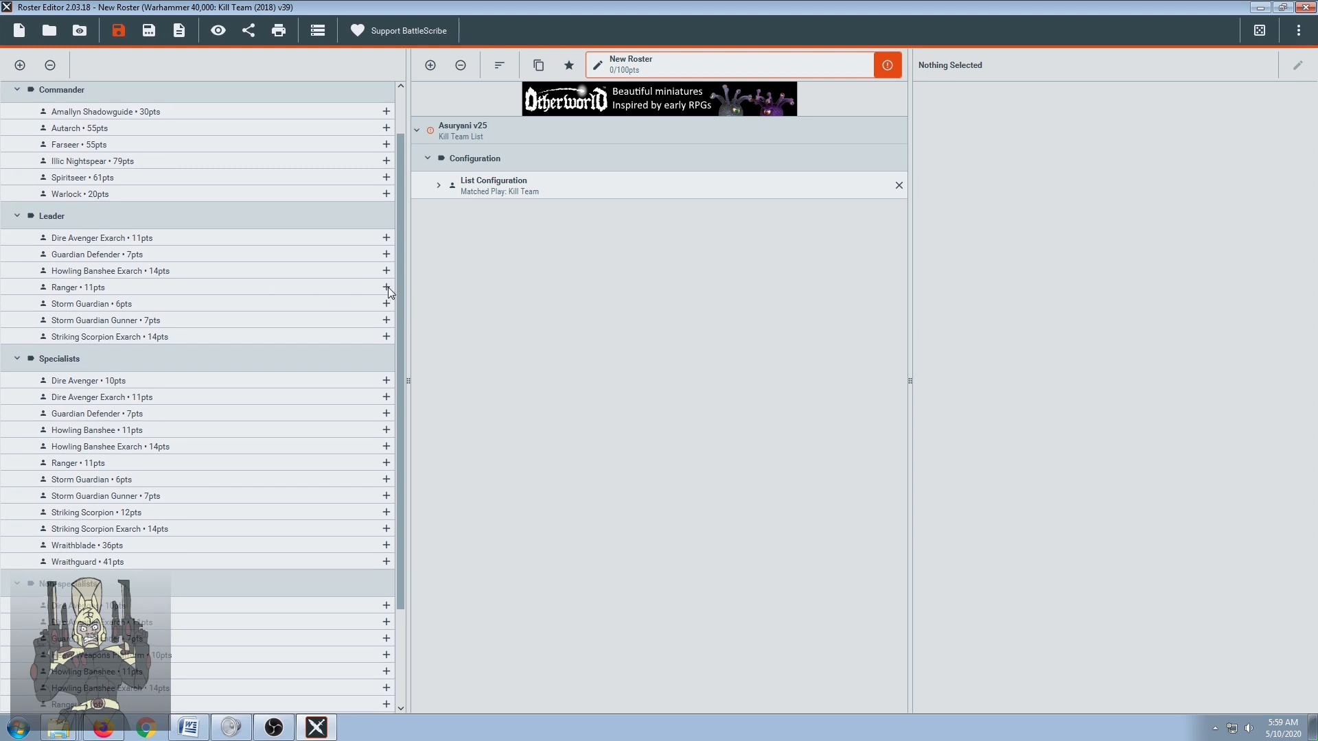
Add a Ranger with the Leader specialism and a Veteran Dire Avenger Exarch specialist armed with Two Avenger Shuriken Catapults.
left_click(387, 286)
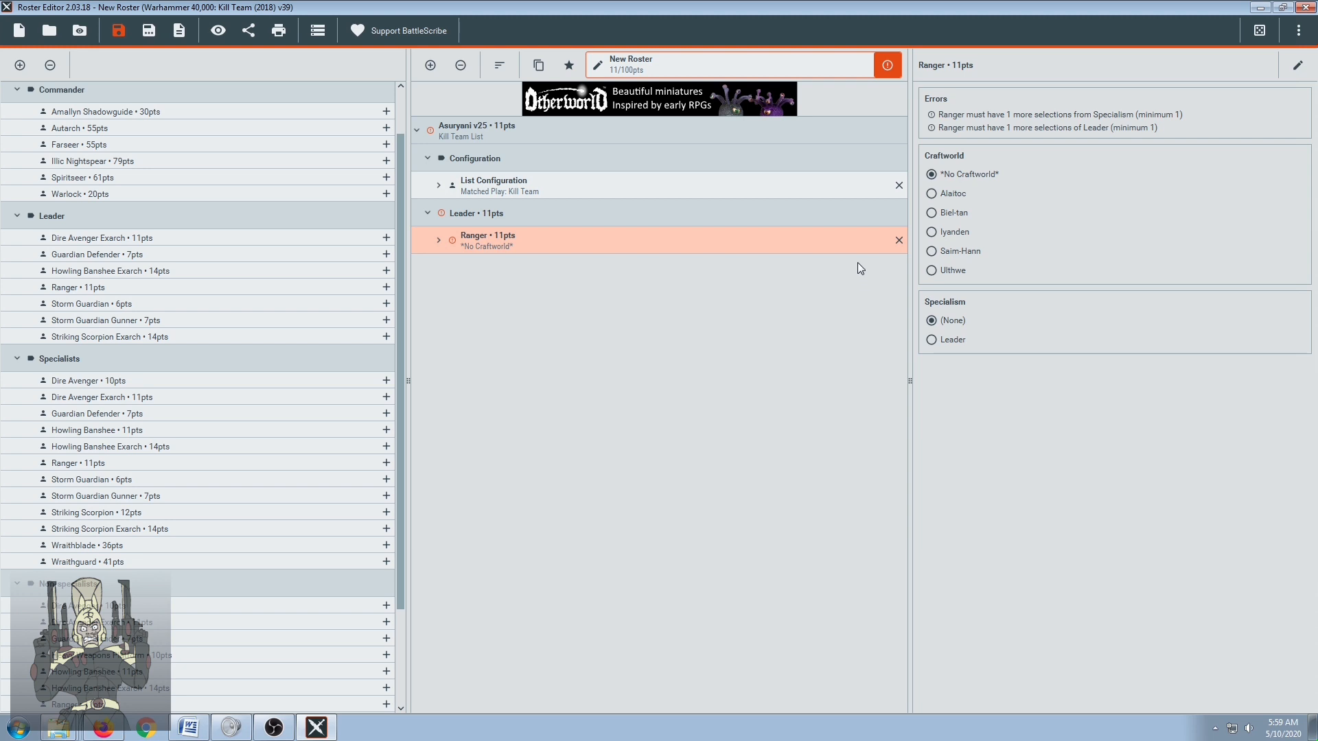
left_click(933, 340)
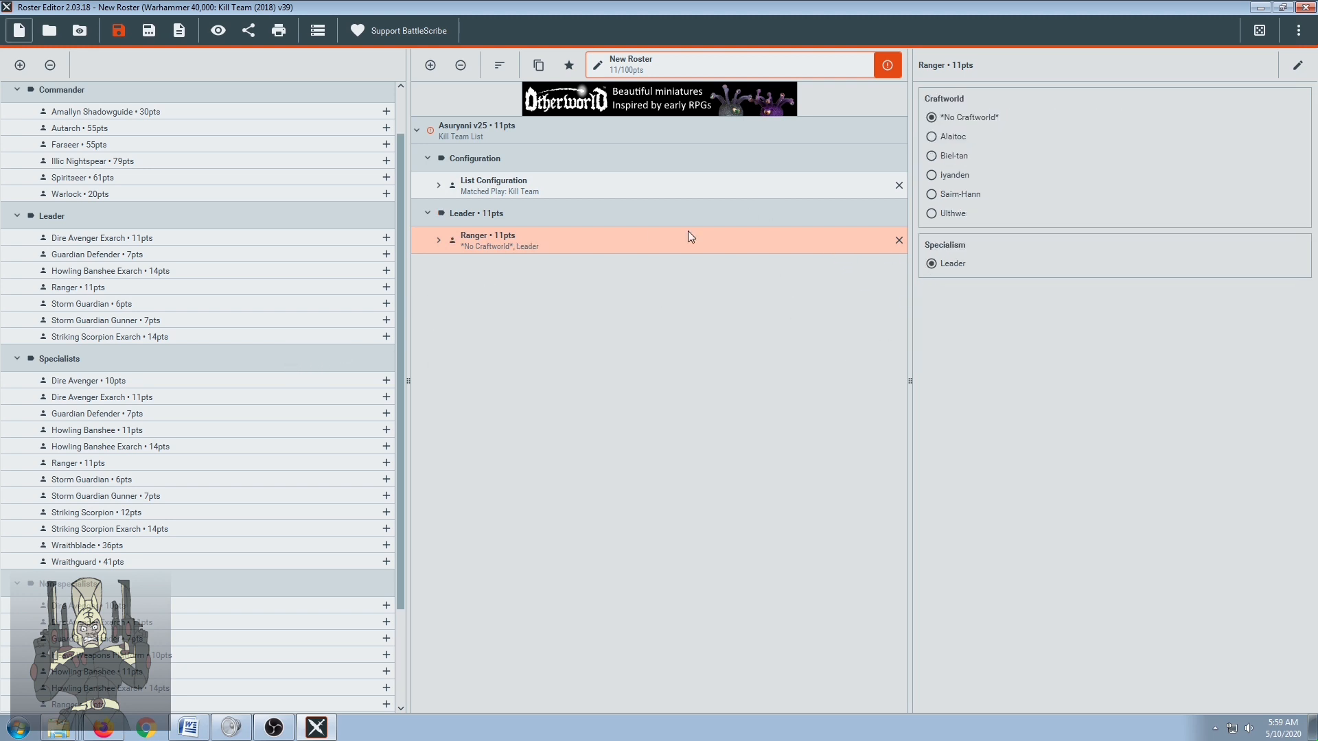
left_click_drag(401, 295, 398, 382)
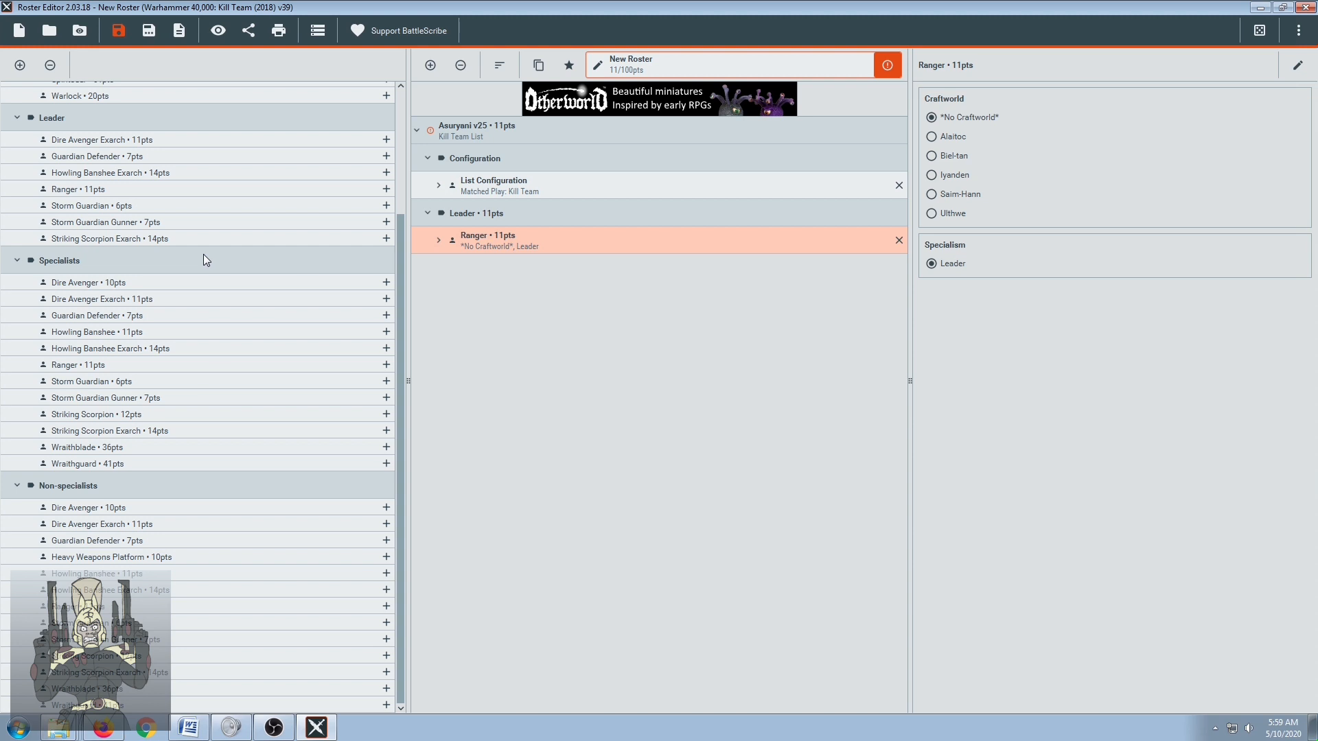
left_click(385, 299)
left_click(935, 404)
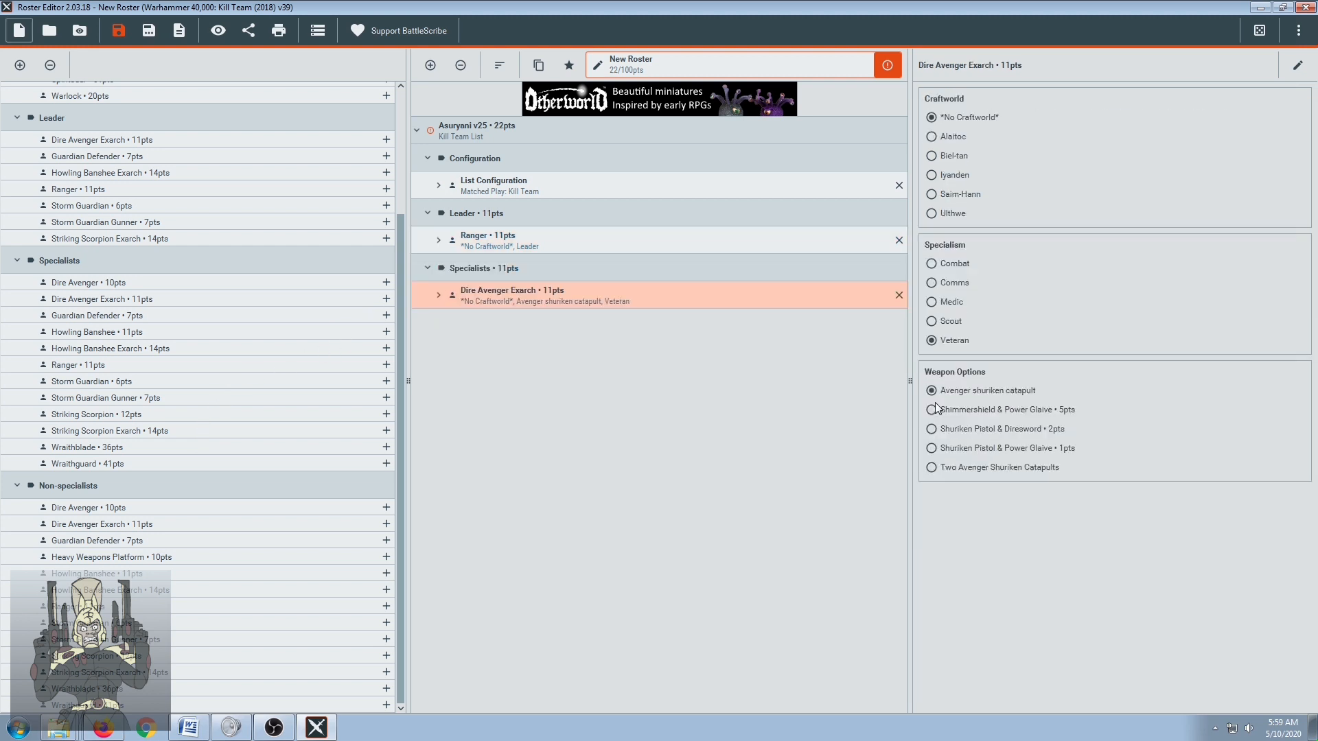
left_click(930, 467)
Add a Storm Guardian Gunner specialist with a Fusion gun and Scout specialism, and a Guardian Defender specialist with Comms.
left_click_drag(401, 444, 400, 472)
left_click(387, 398)
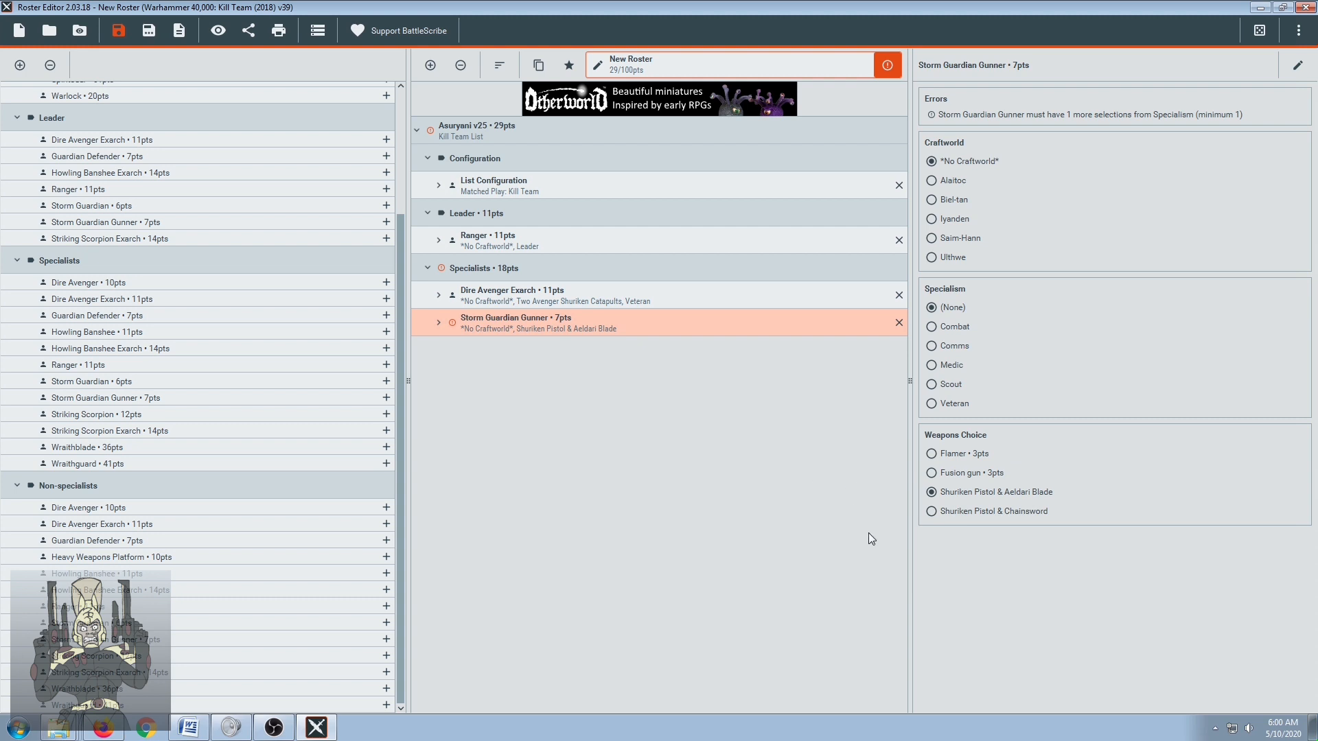
left_click(934, 474)
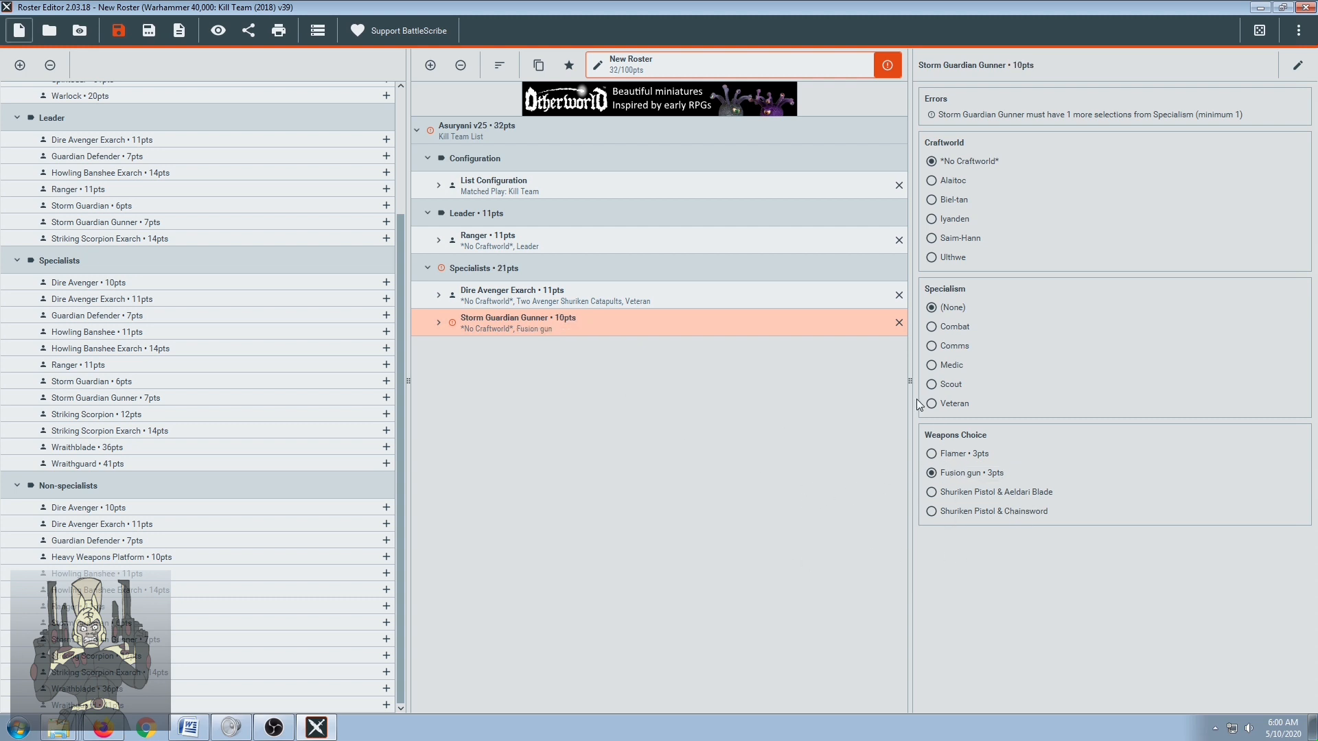
left_click(931, 384)
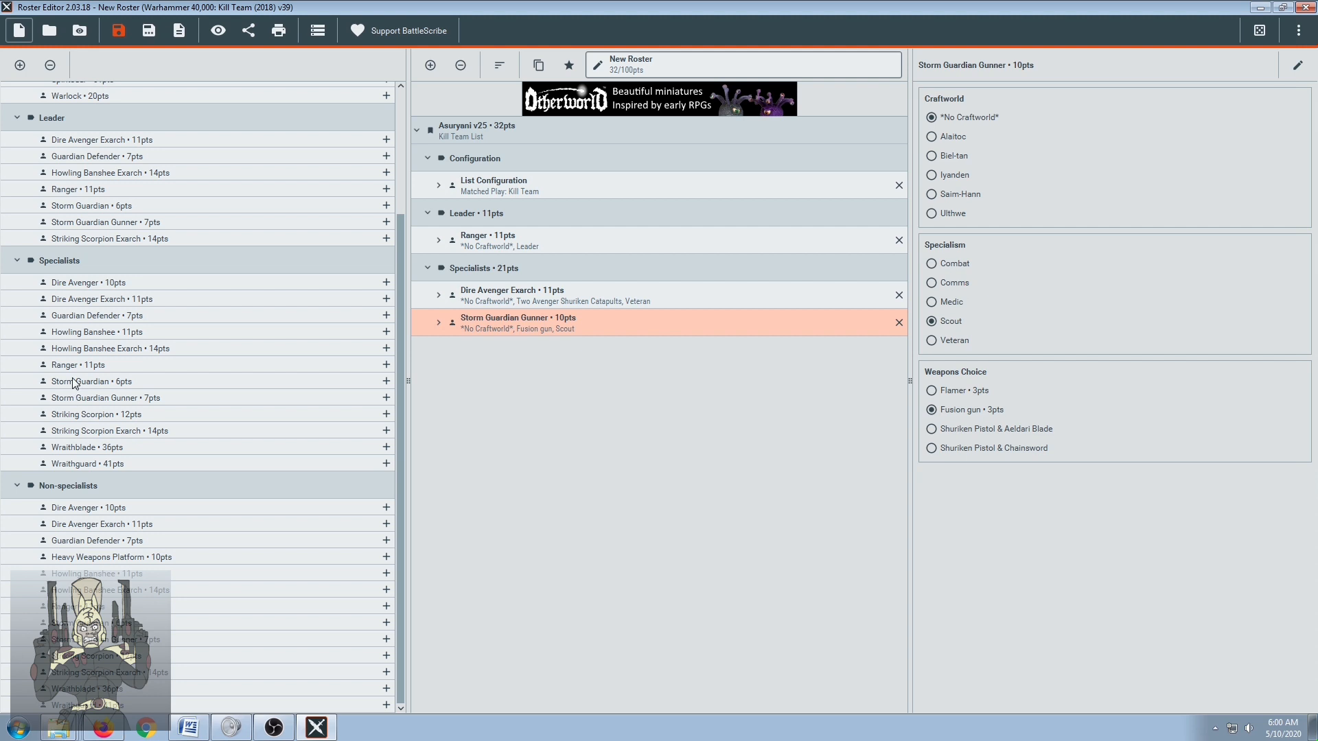
left_click(385, 316)
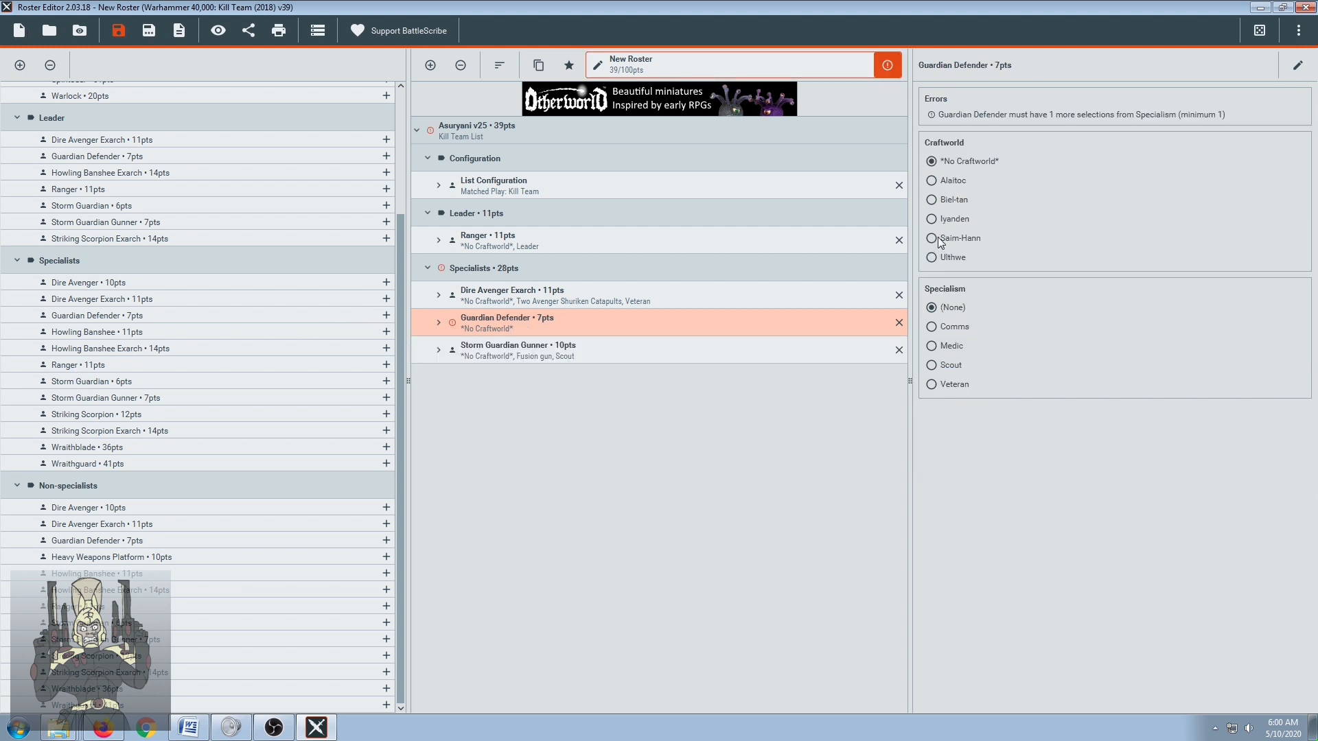
left_click(933, 328)
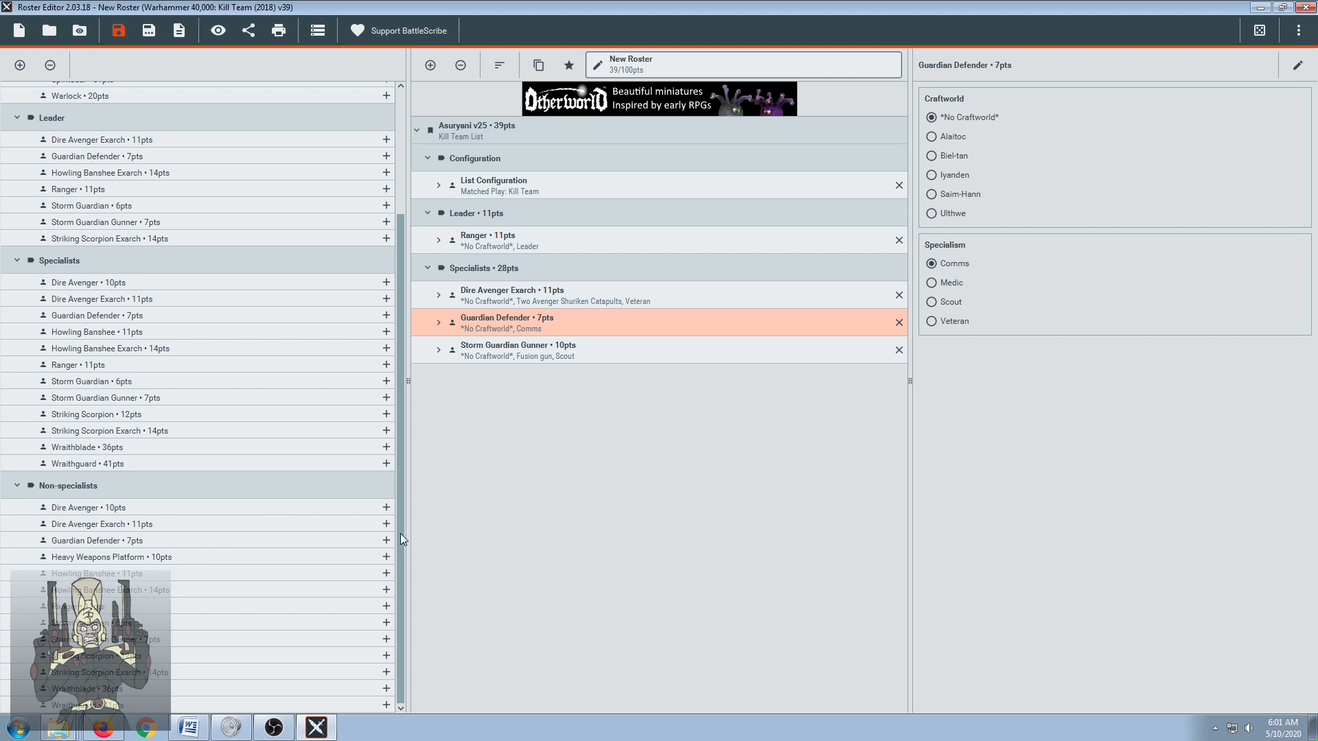
Add a non-specialist Heavy Weapons Platform and equip it with the Starcannon.
left_click(214, 558)
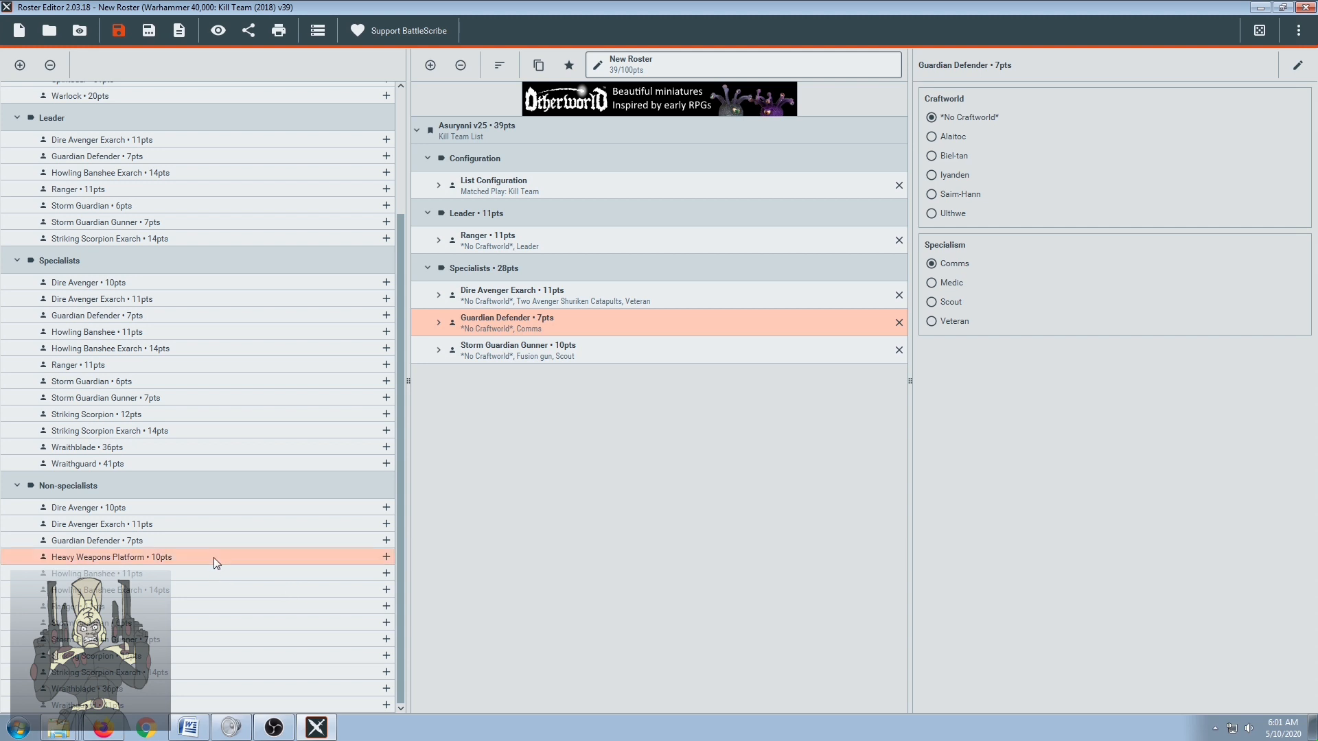
left_click(387, 557)
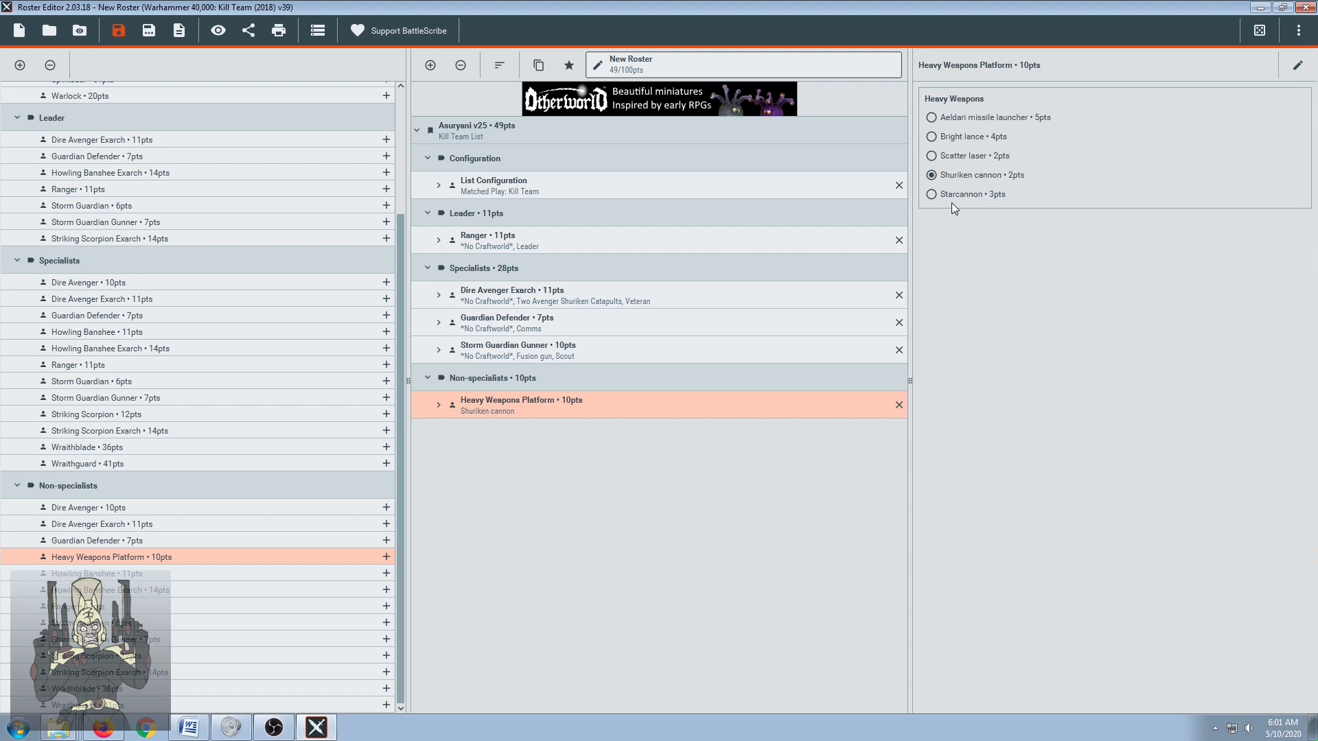
left_click(931, 195)
Add five Dire Avengers to the roster as non-specialists.
left_click(130, 507)
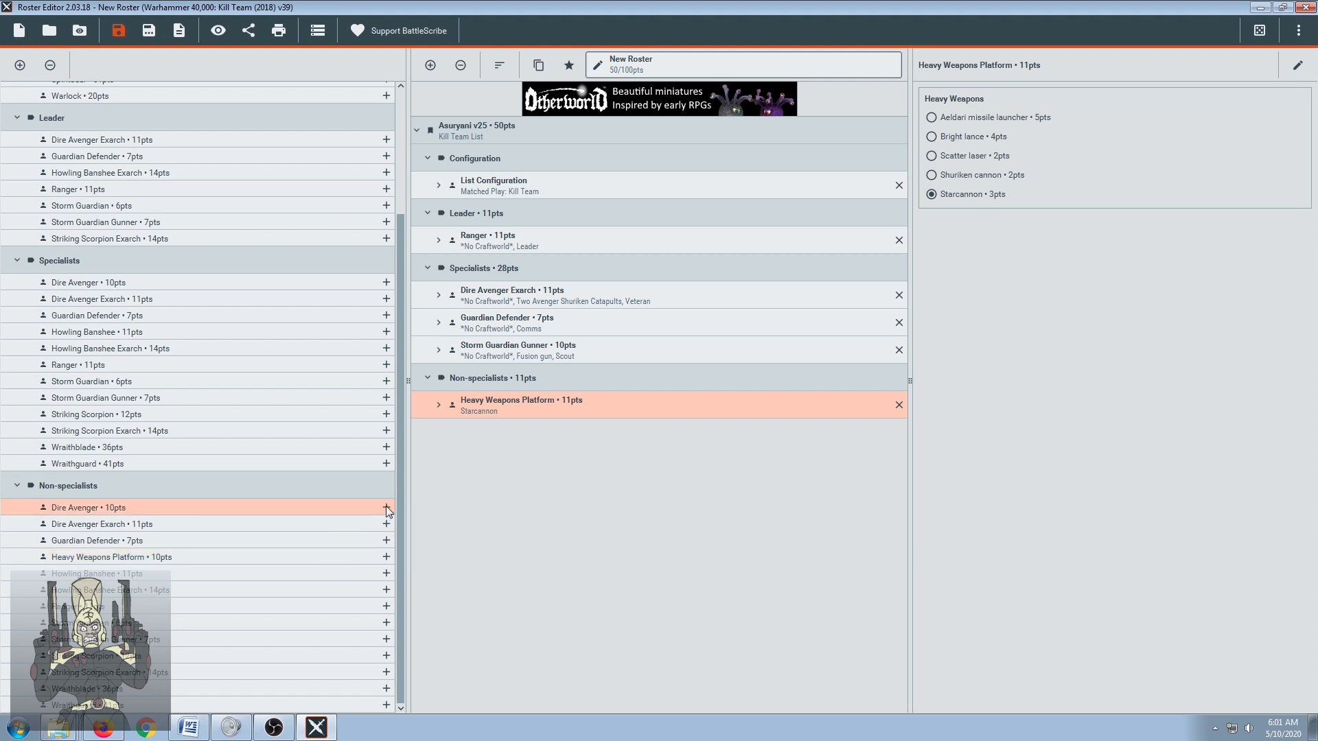
left_click(386, 508)
left_click(386, 507)
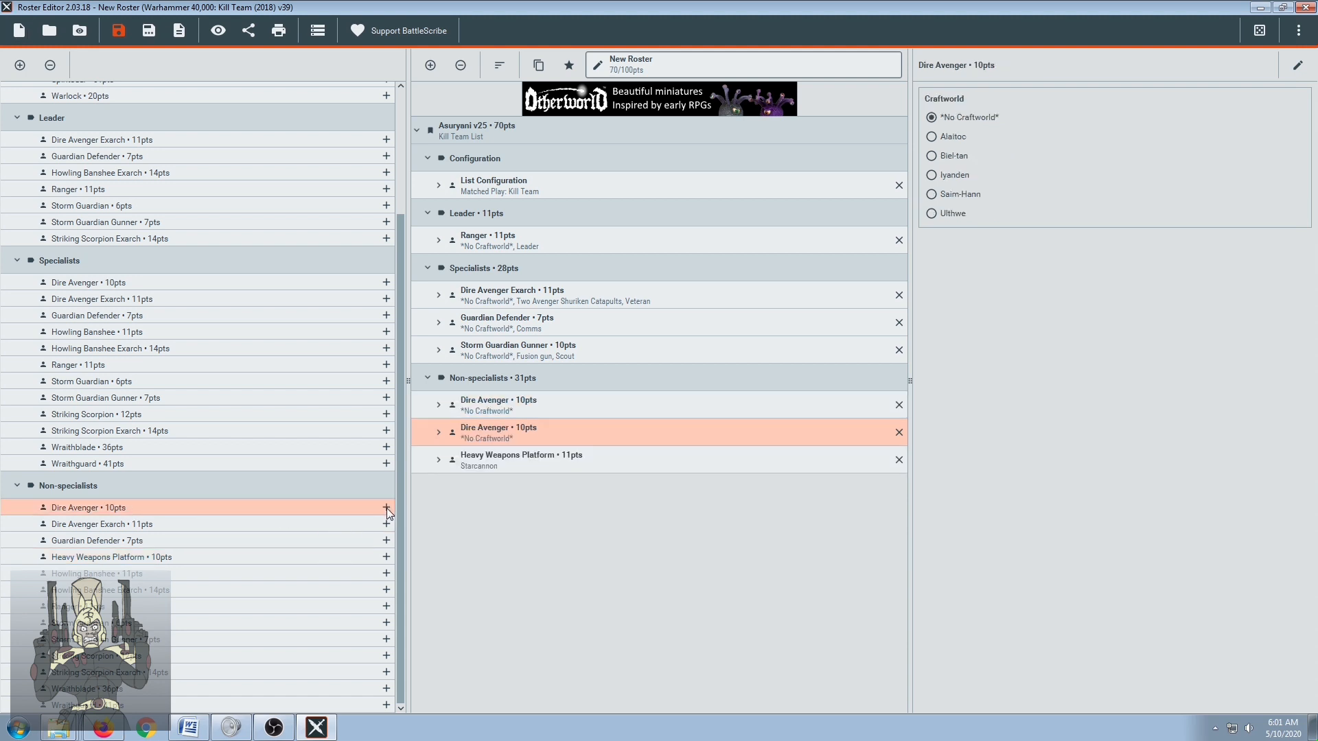
left_click(386, 510)
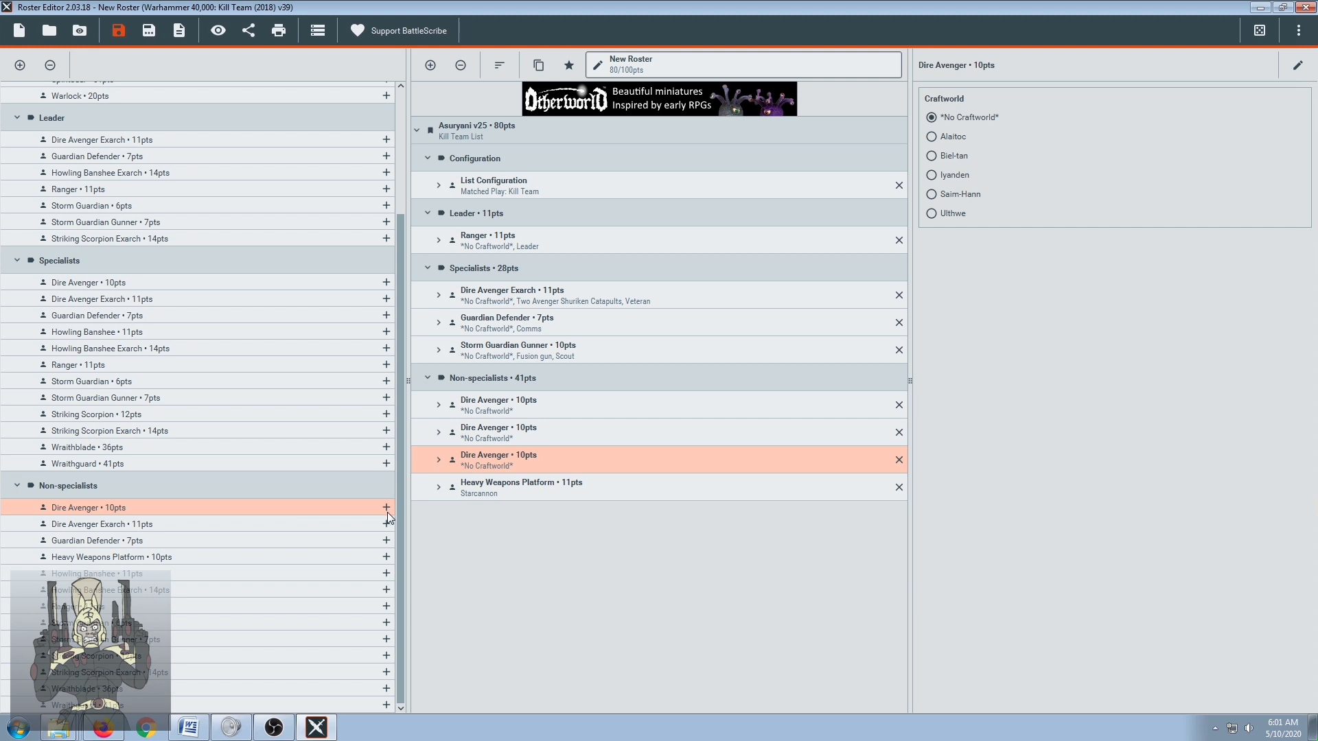
left_click(387, 512)
left_click(387, 512)
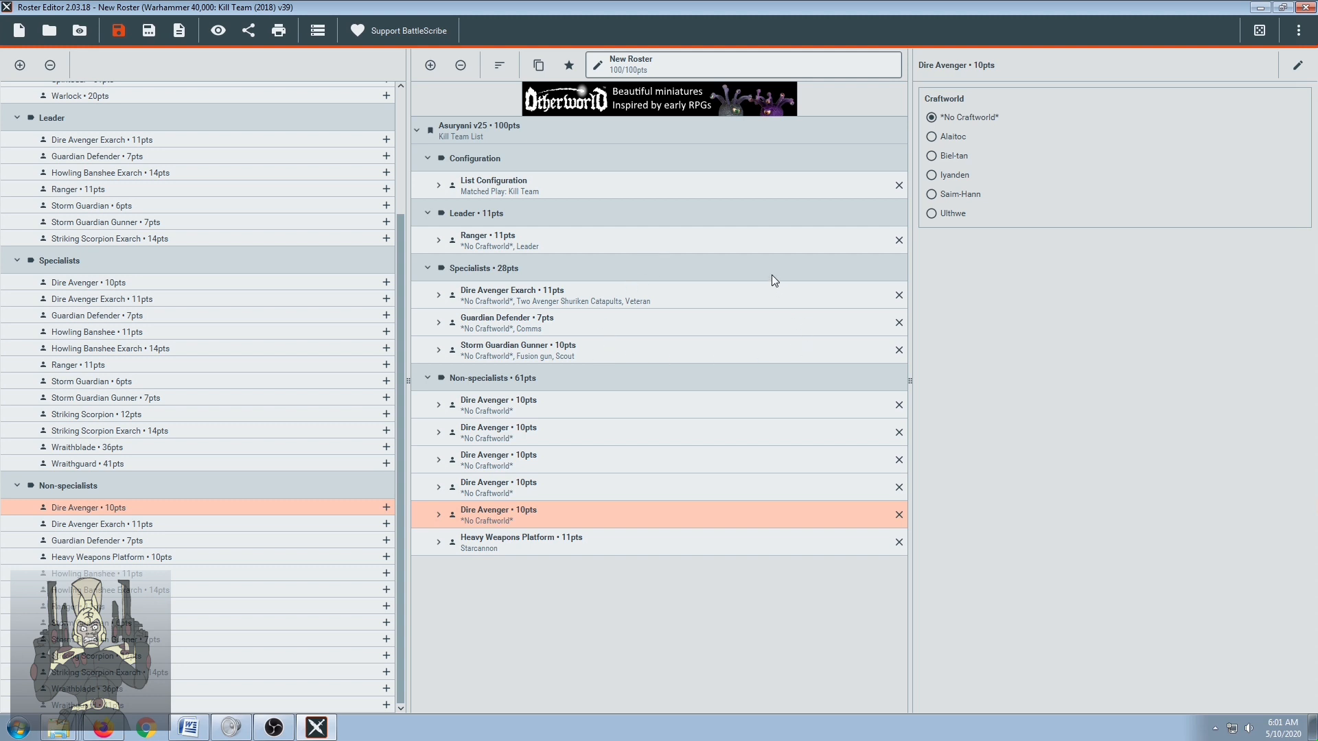
Set the craftworld of all five non-specialist Dire Avengers to Biel-tan.
left_click(934, 157)
left_click(527, 487)
left_click(545, 543)
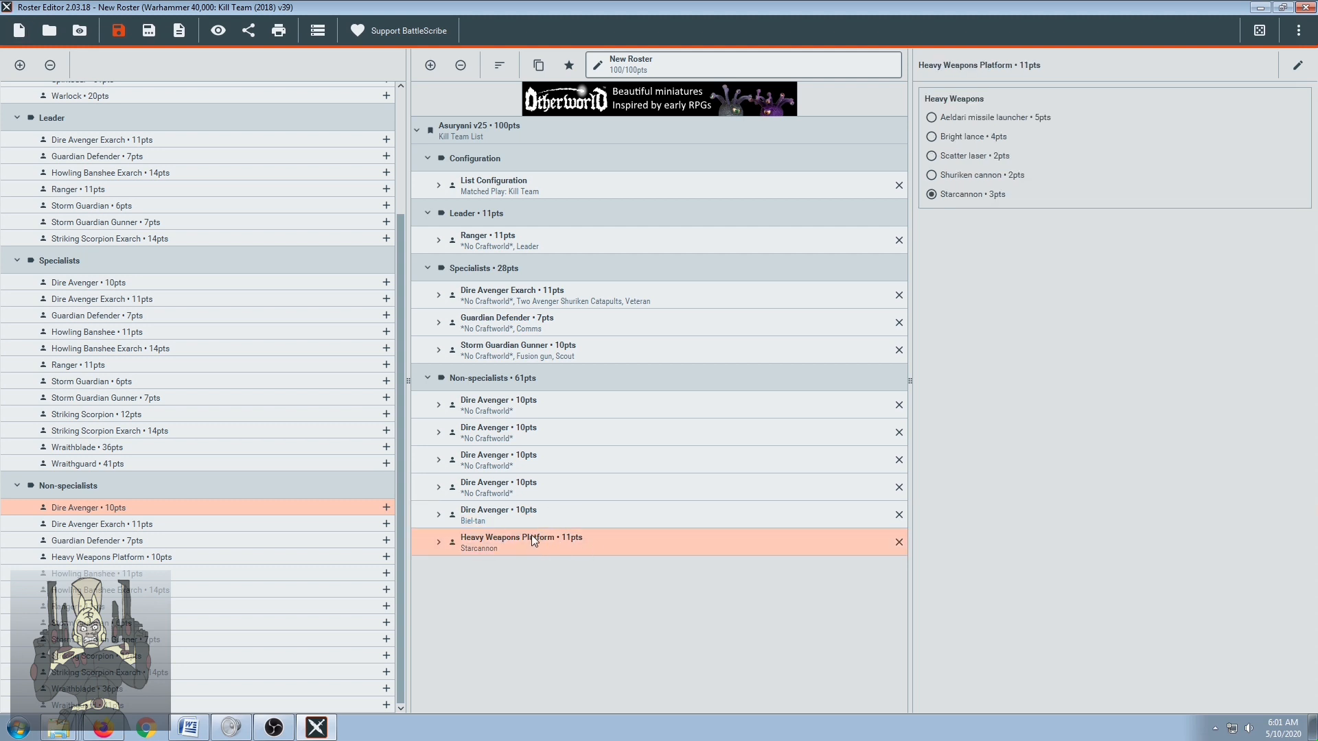
left_click(544, 493)
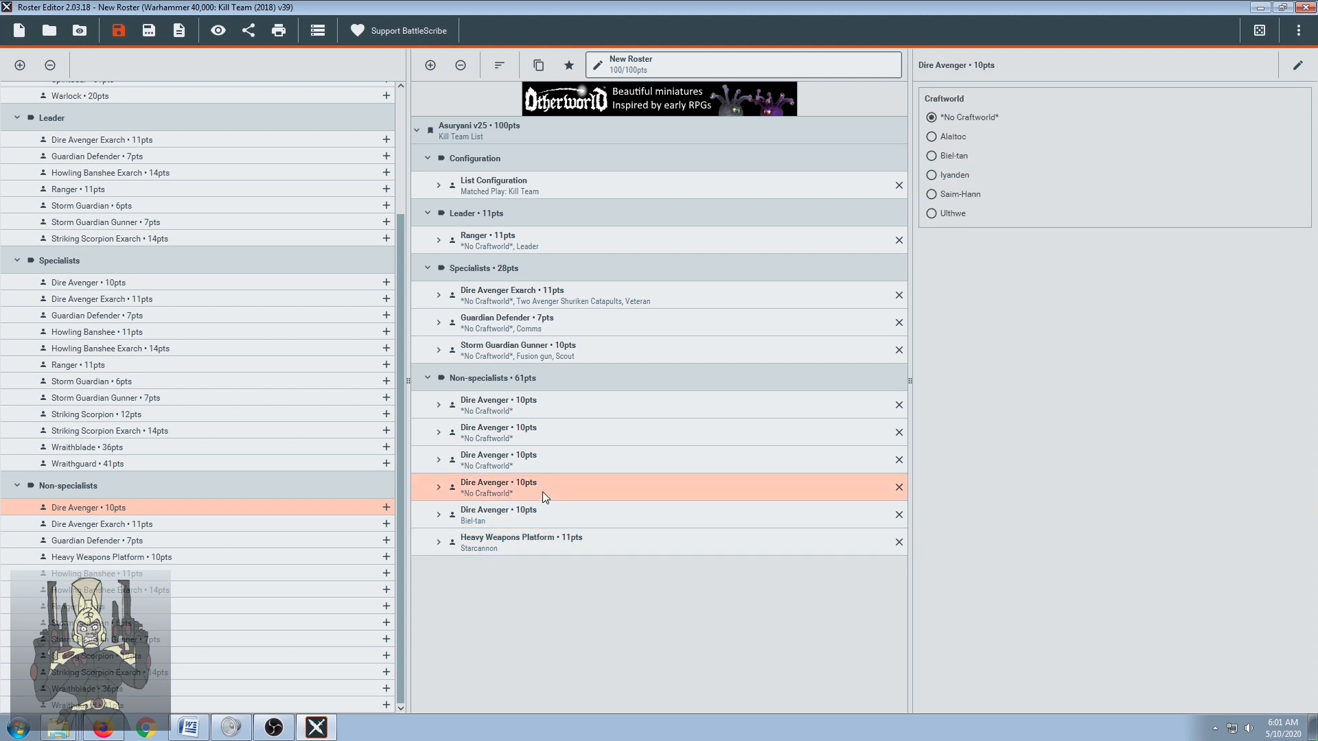
left_click(933, 157)
left_click(588, 457)
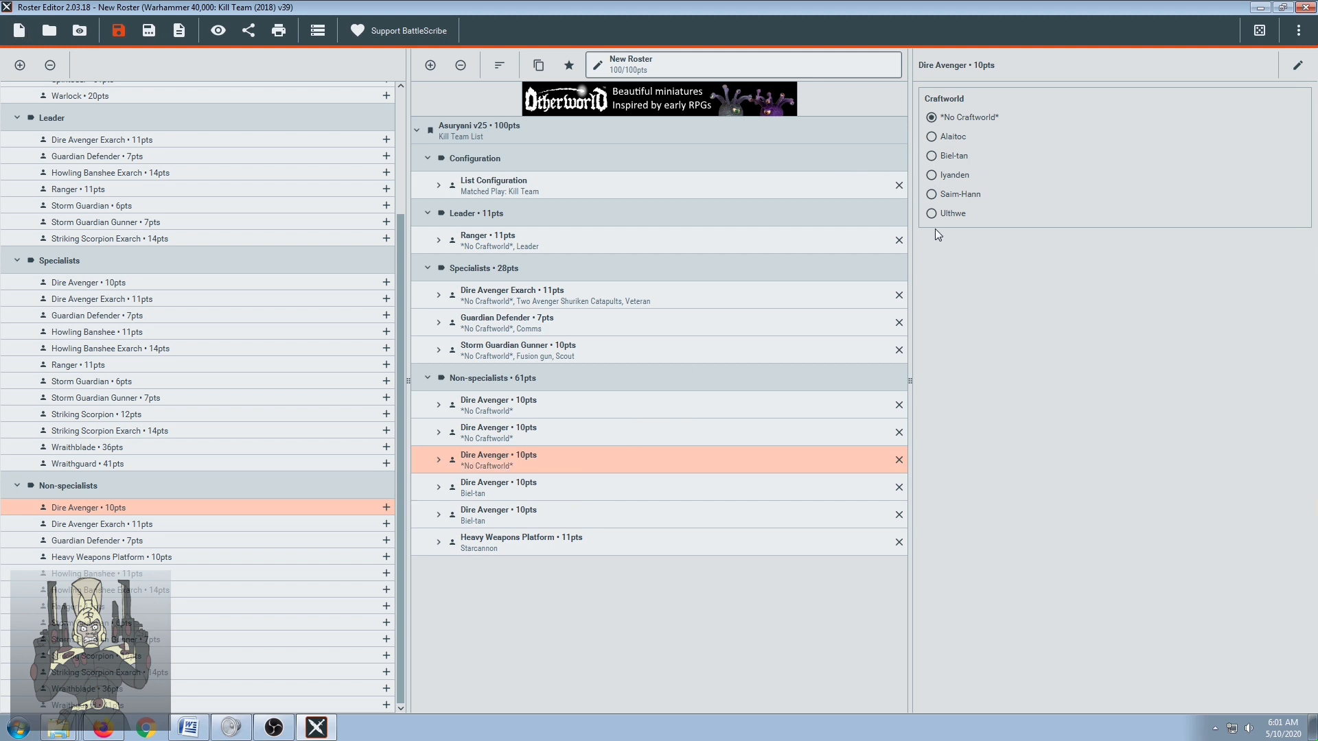
left_click(934, 156)
left_click(583, 431)
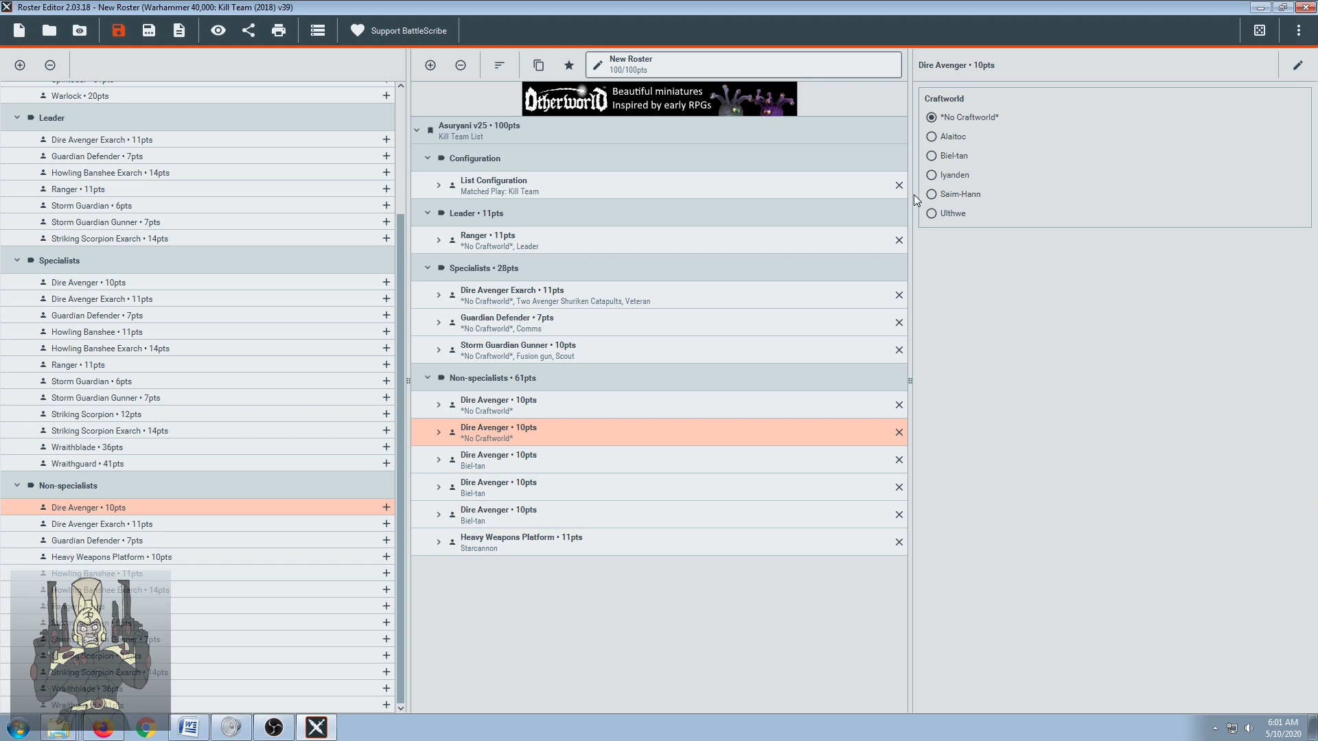
left_click(933, 157)
left_click(597, 400)
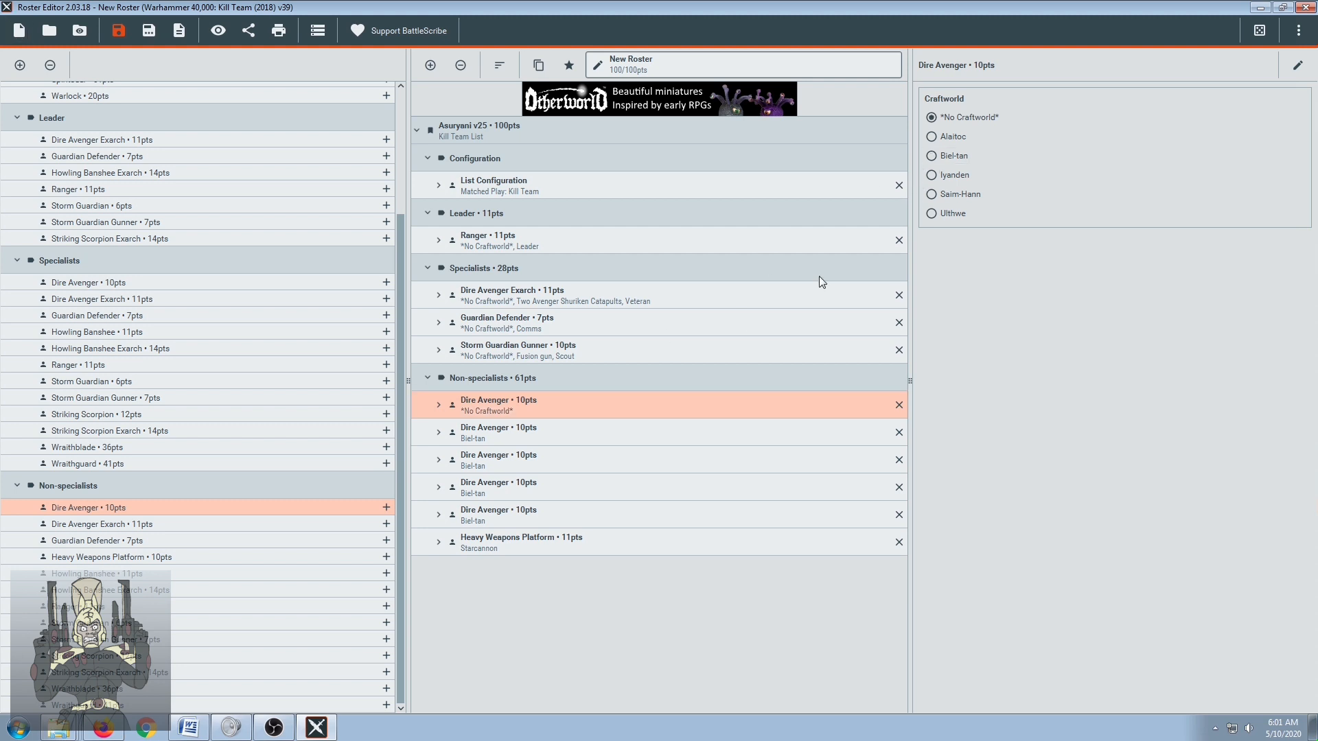
left_click(933, 156)
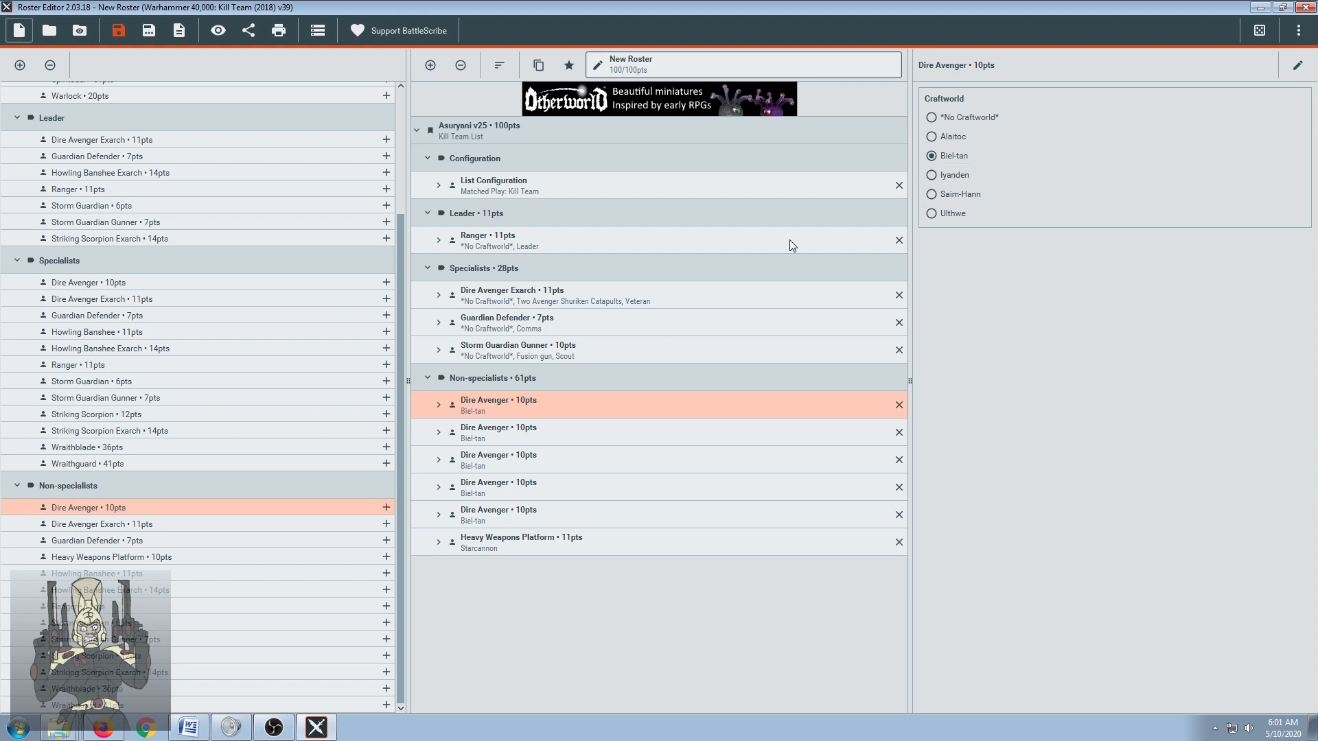
Set the craftworld of the Storm Guardian Gunner, Guardian Defender, Dire Avenger Exarch and Ranger to Biel-tan.
left_click(627, 354)
left_click(934, 156)
left_click(664, 322)
left_click(931, 156)
left_click(661, 292)
left_click(932, 155)
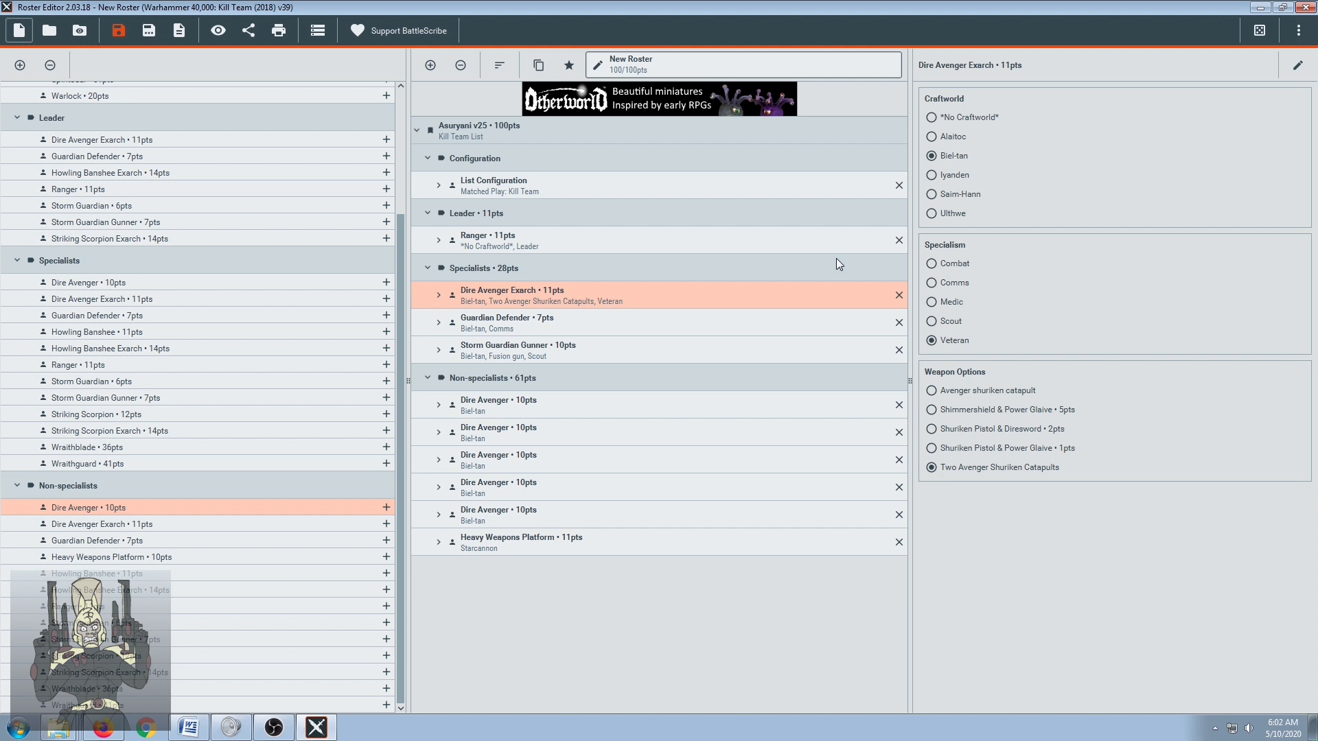
left_click(789, 248)
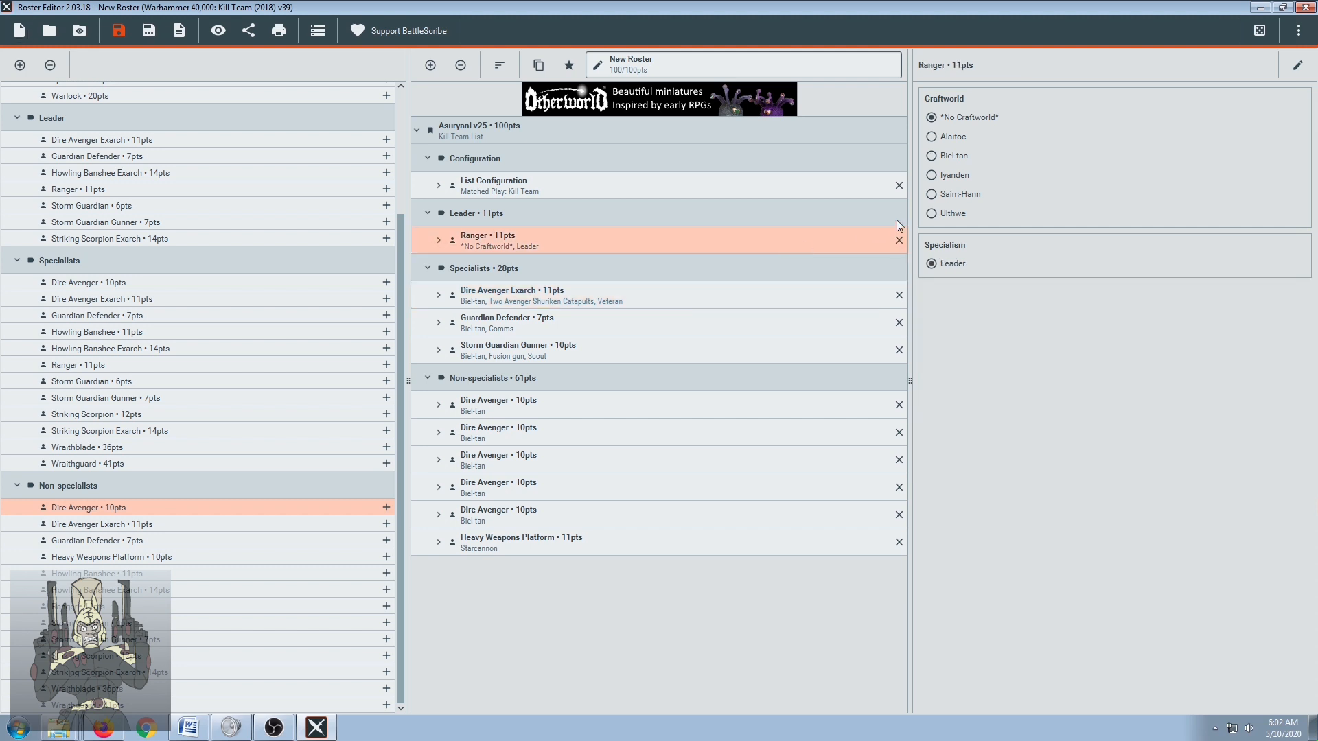
left_click(935, 158)
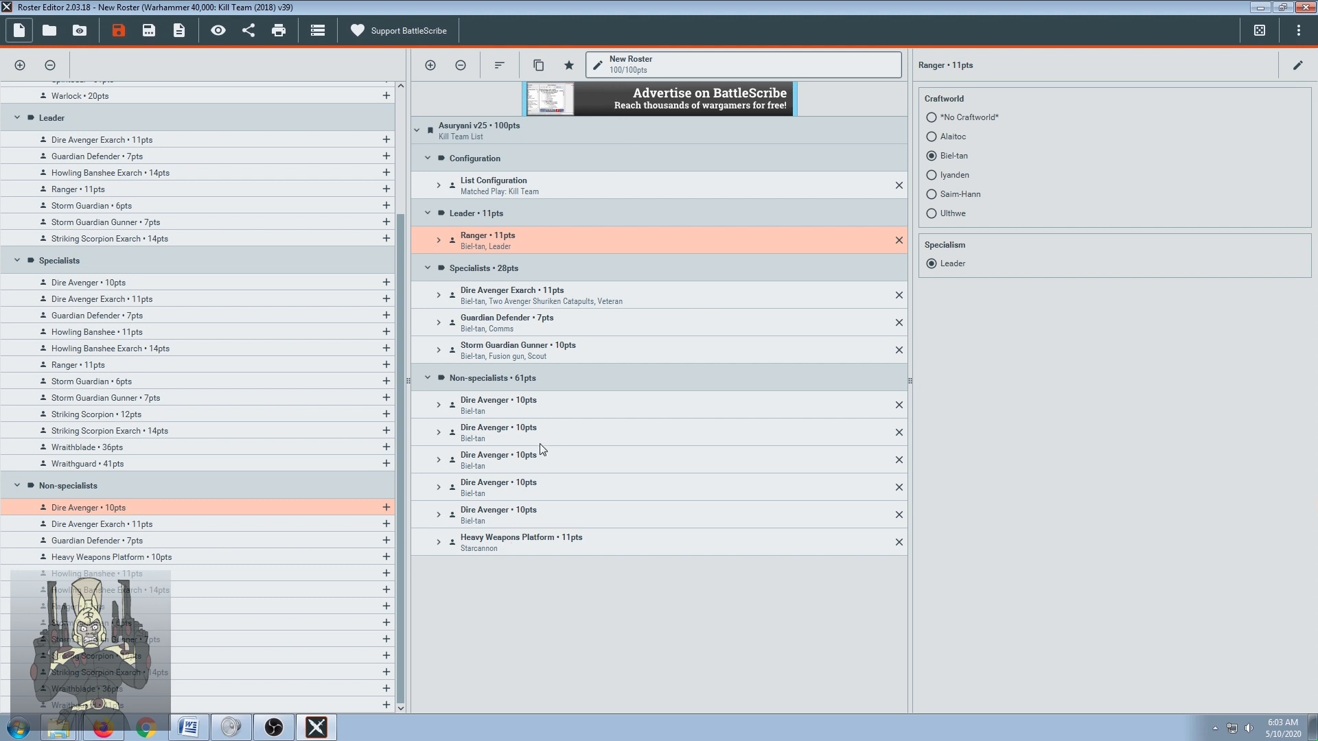
Try adding a Dire Avenger as a fourth specialist, and remove it from the roster.
left_click(184, 412)
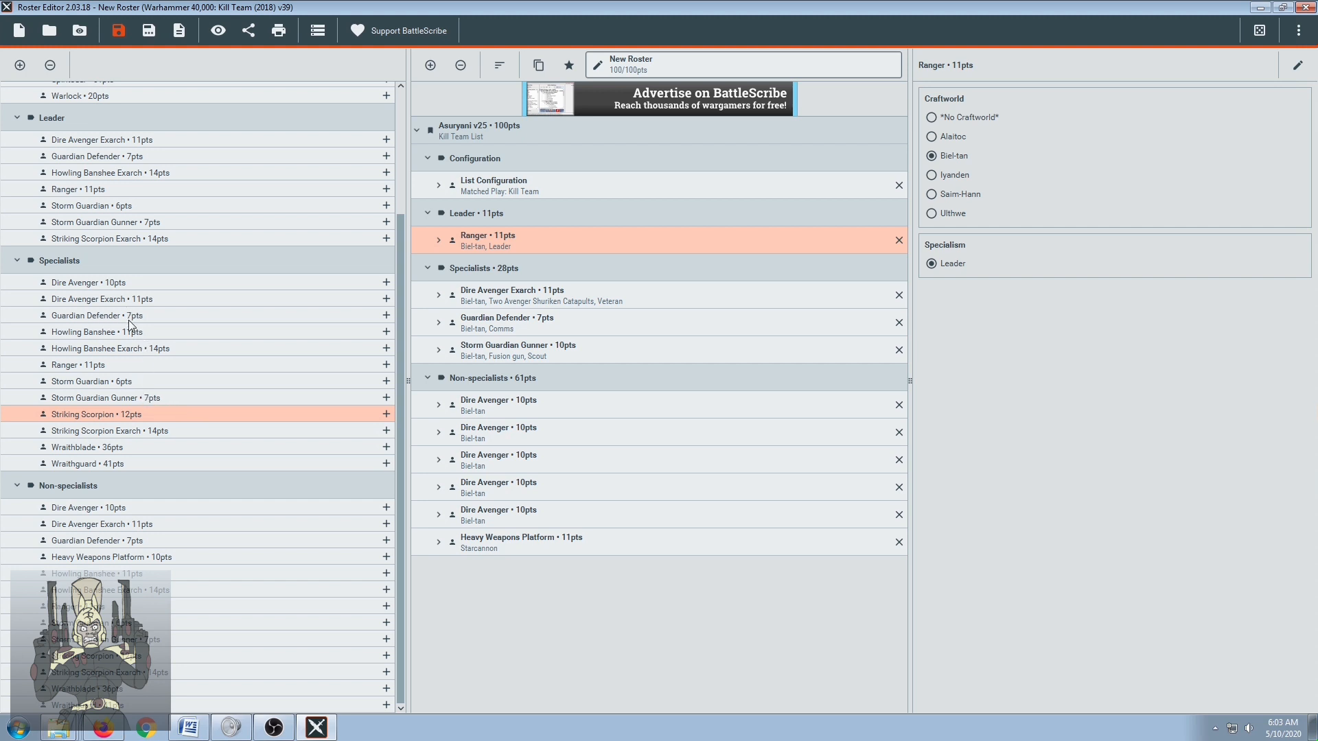
left_click(323, 284)
left_click(385, 283)
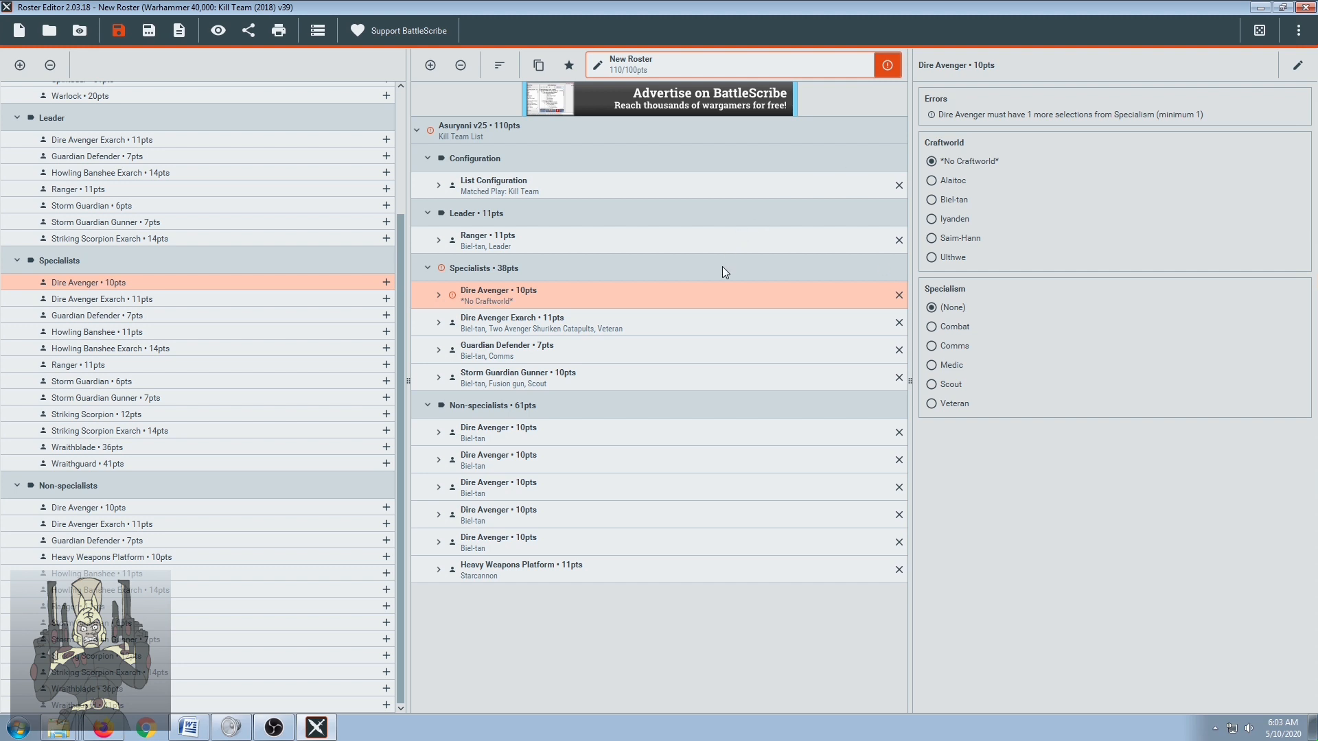
left_click(899, 295)
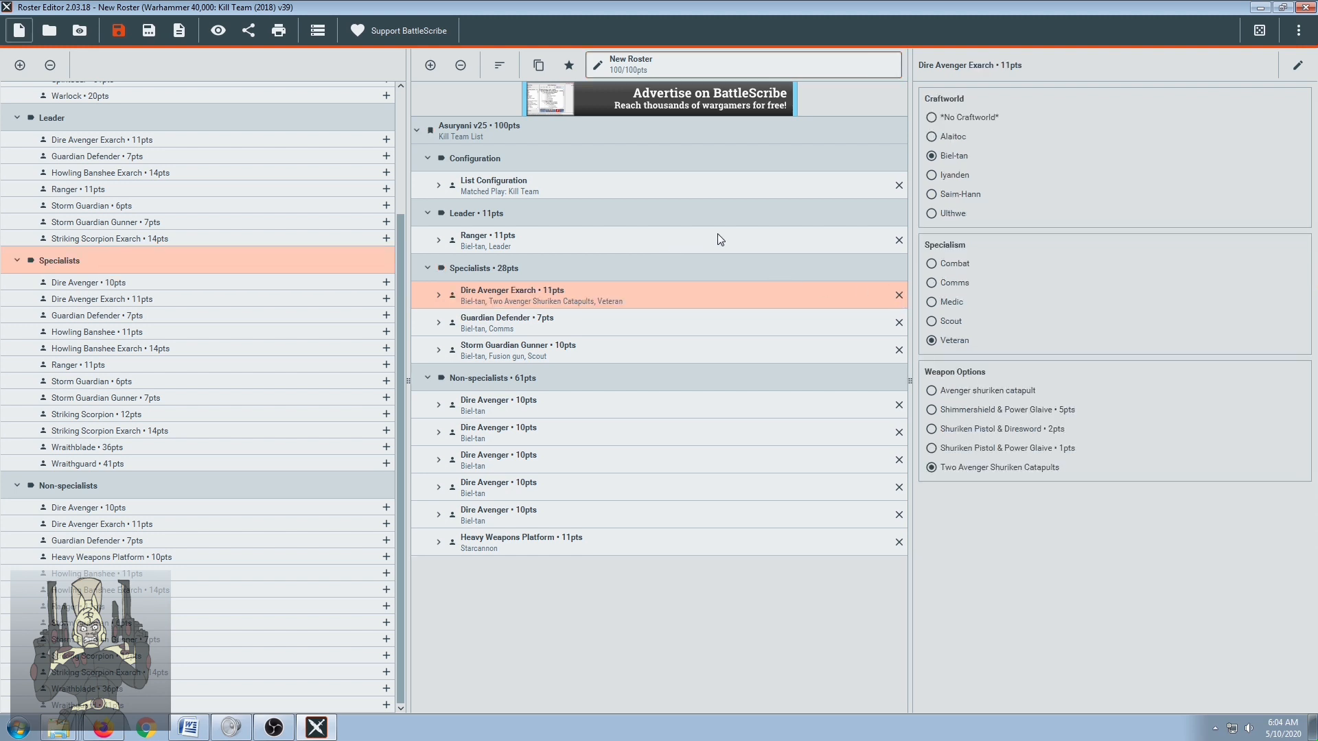
Remove the Ranger leader from the roster and open the List Configuration's list type options.
left_click(898, 241)
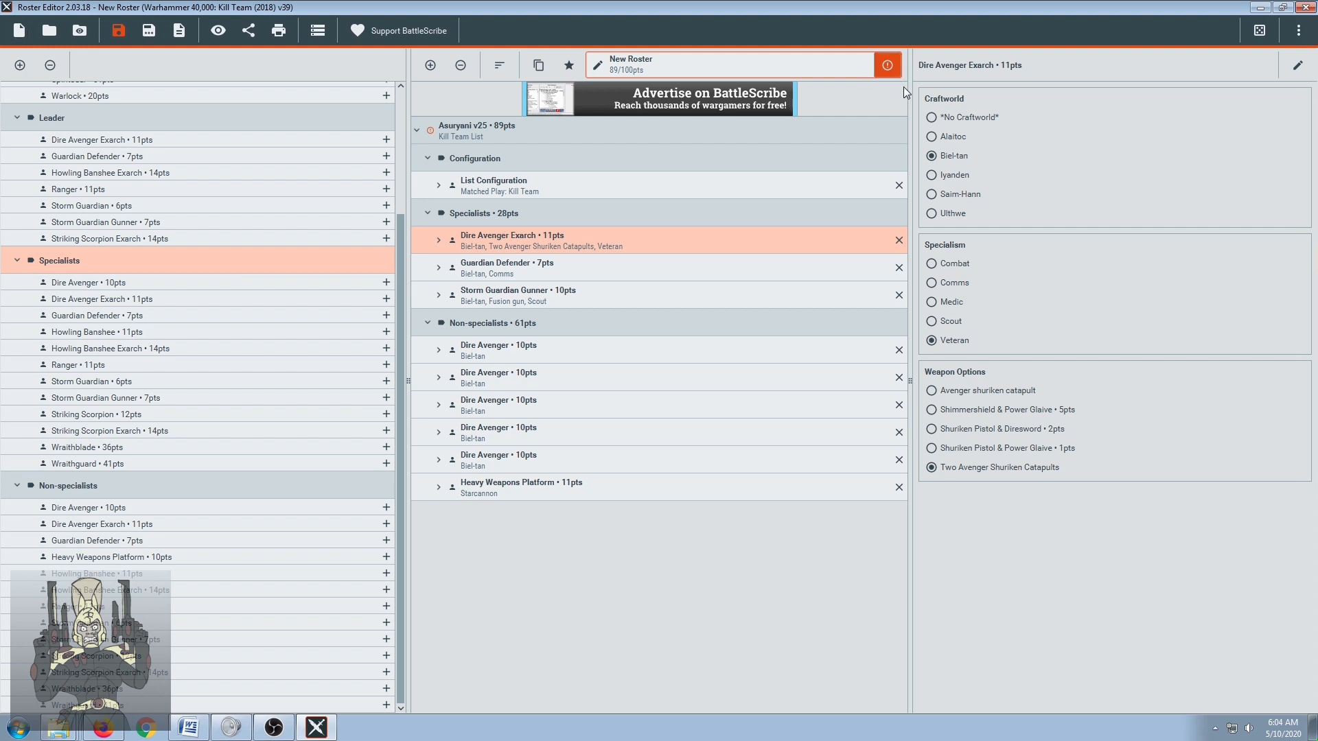
left_click(788, 186)
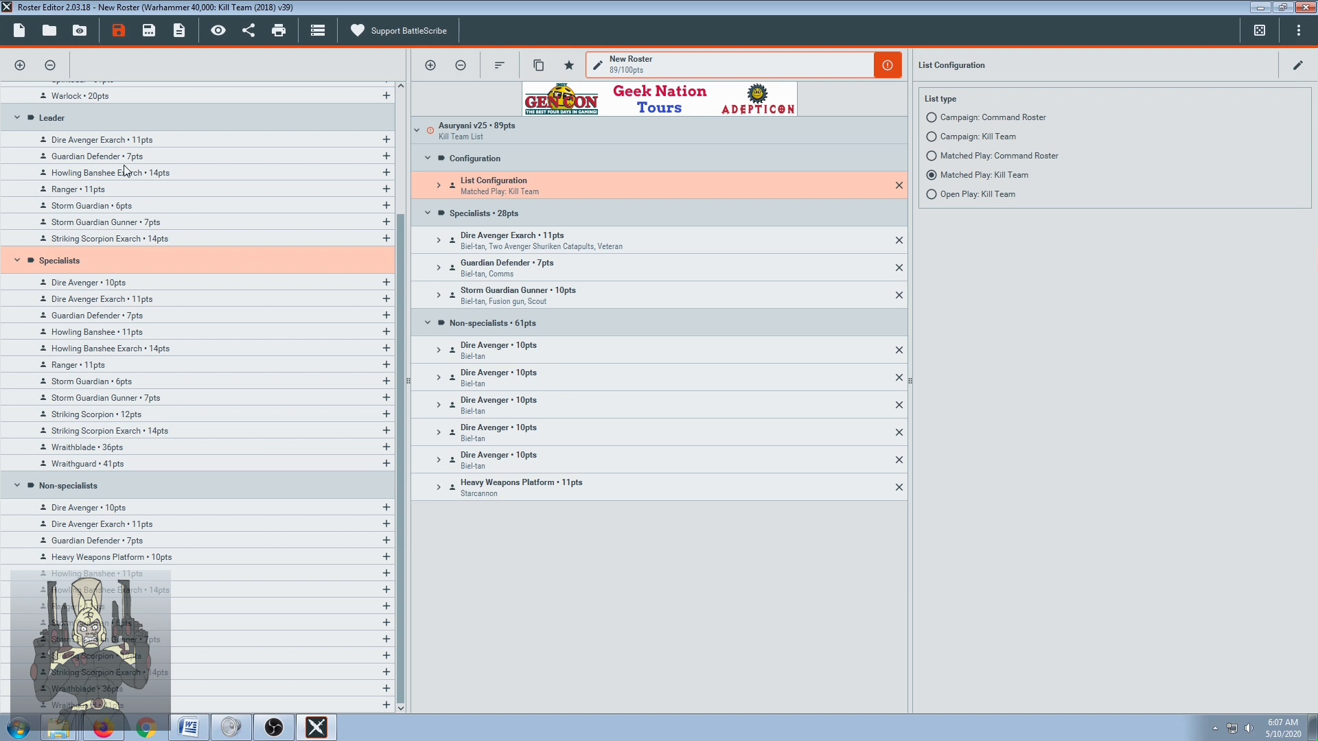
Start a new roster without saving the current one and set its cost limit to 125 pts.
left_click(17, 33)
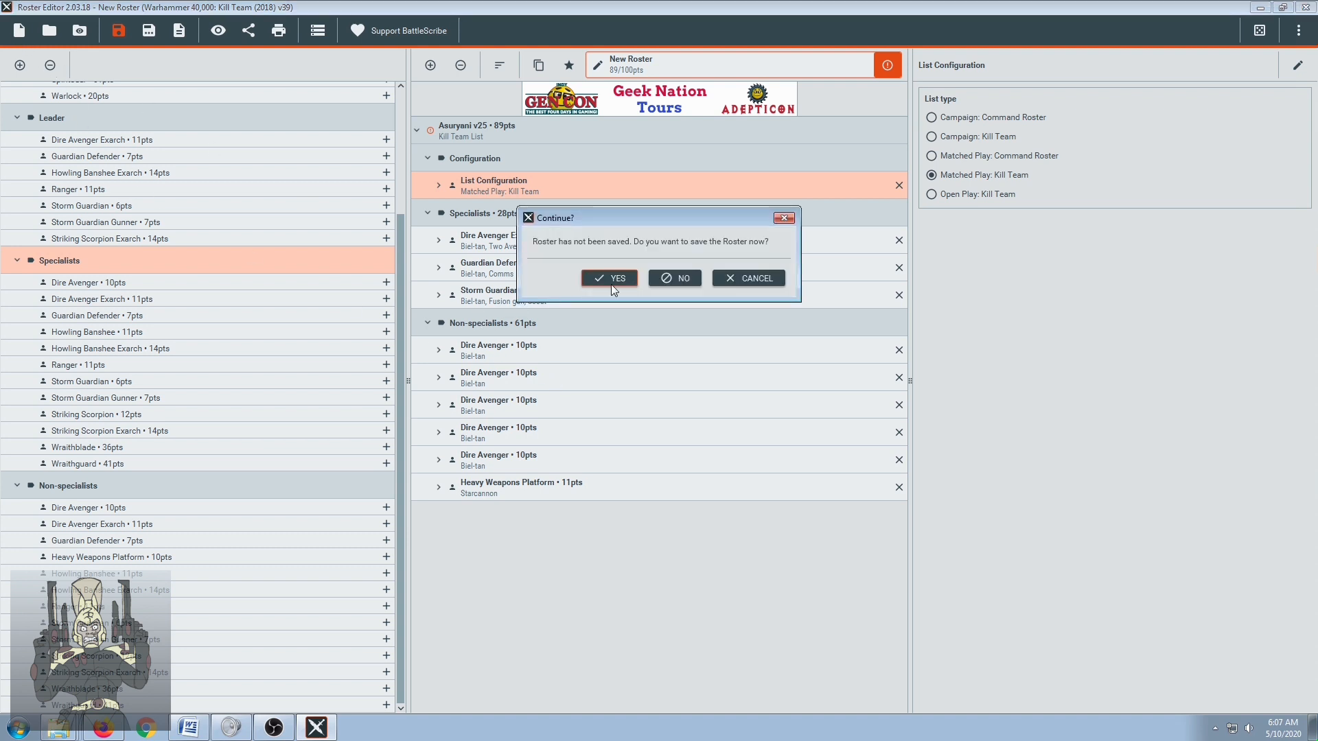
left_click_drag(685, 217, 617, 213)
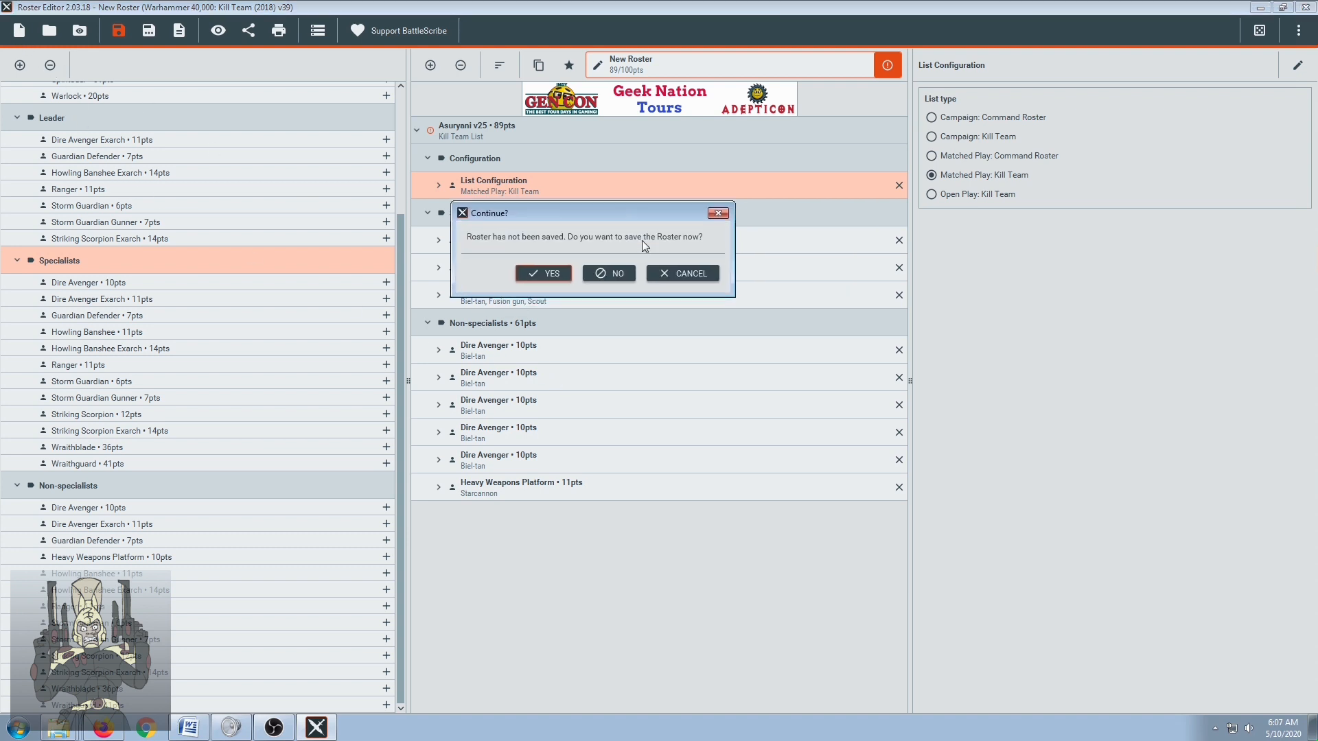
left_click(619, 273)
double_click(544, 264)
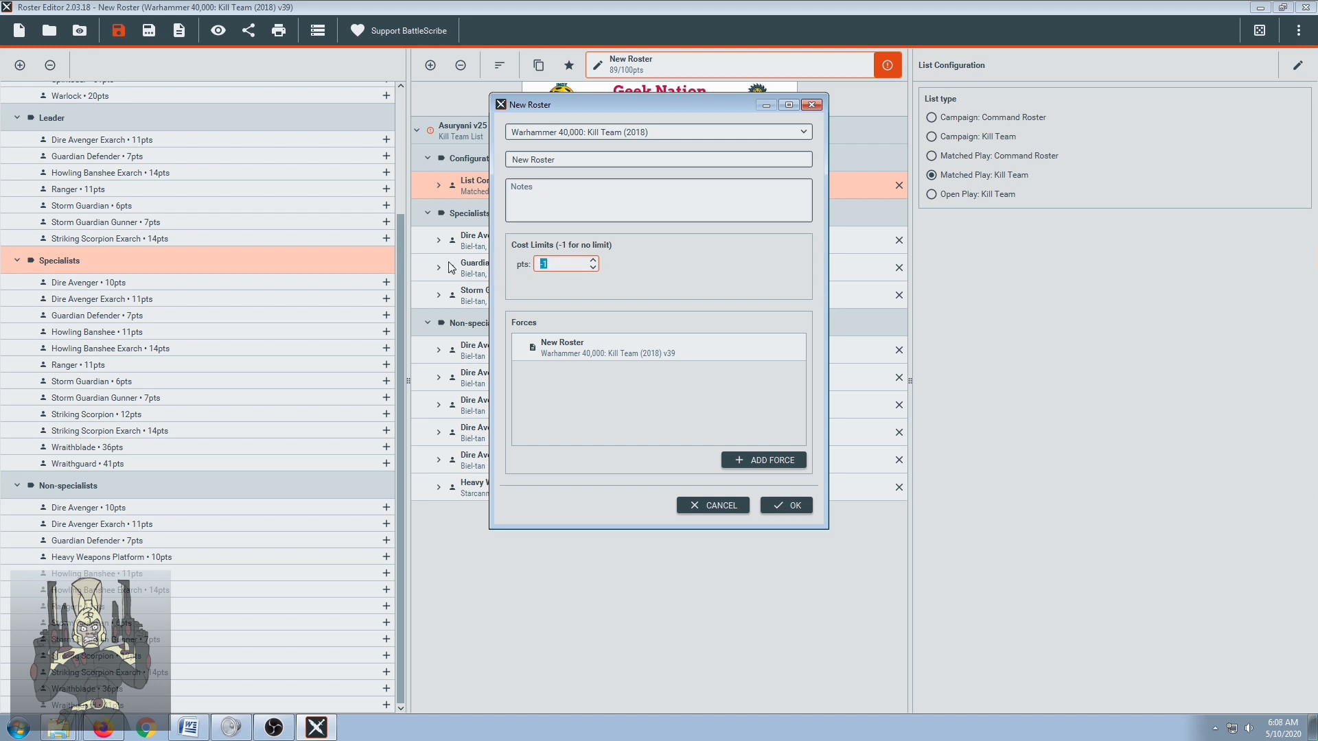
type("125")
Add a Death Guard force with the Kill Team List to the new roster and create the roster.
left_click(747, 460)
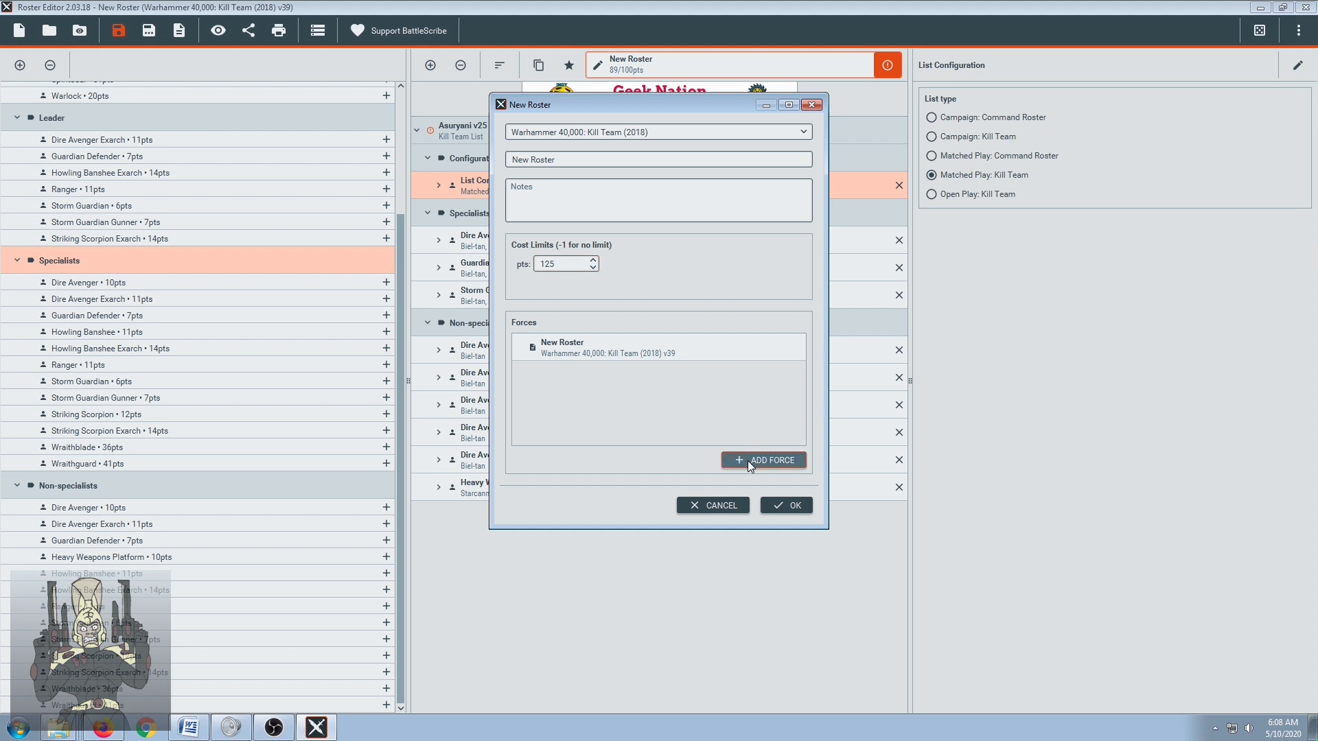
left_click_drag(849, 228, 888, 235)
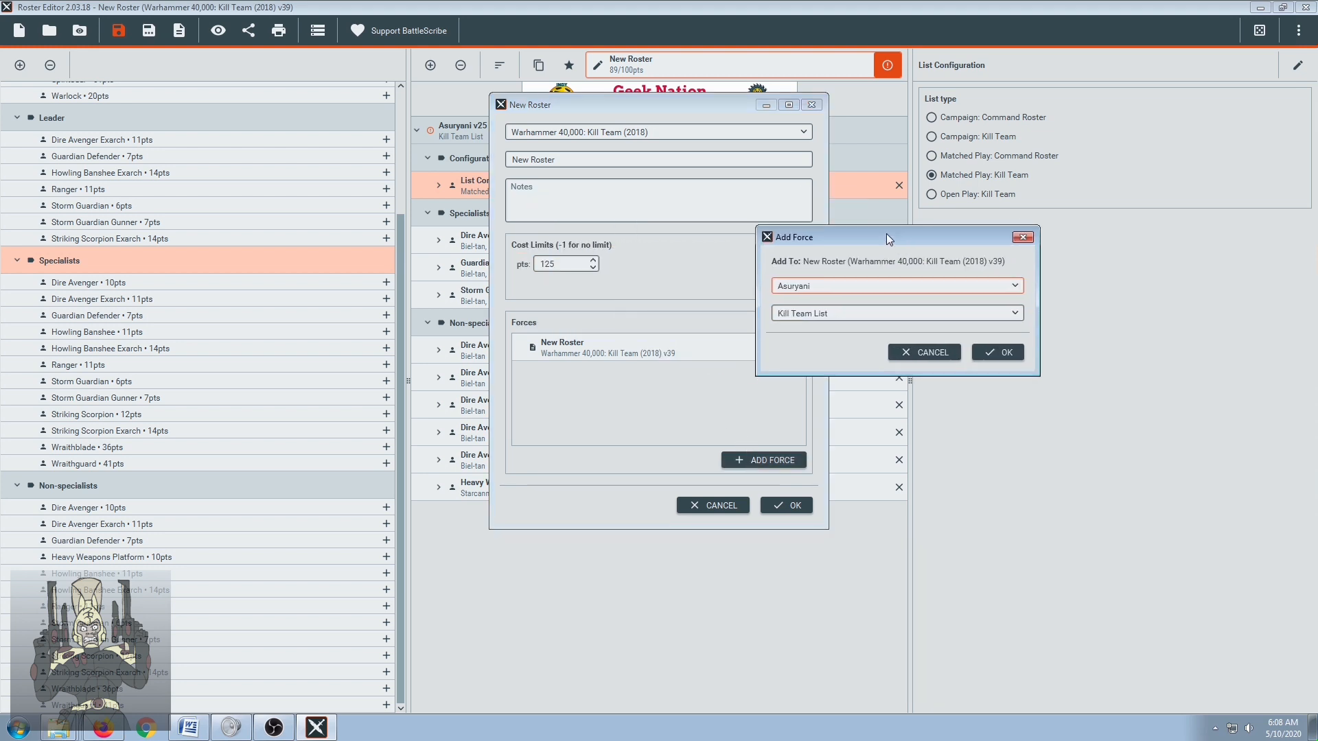
left_click_drag(805, 242, 583, 195)
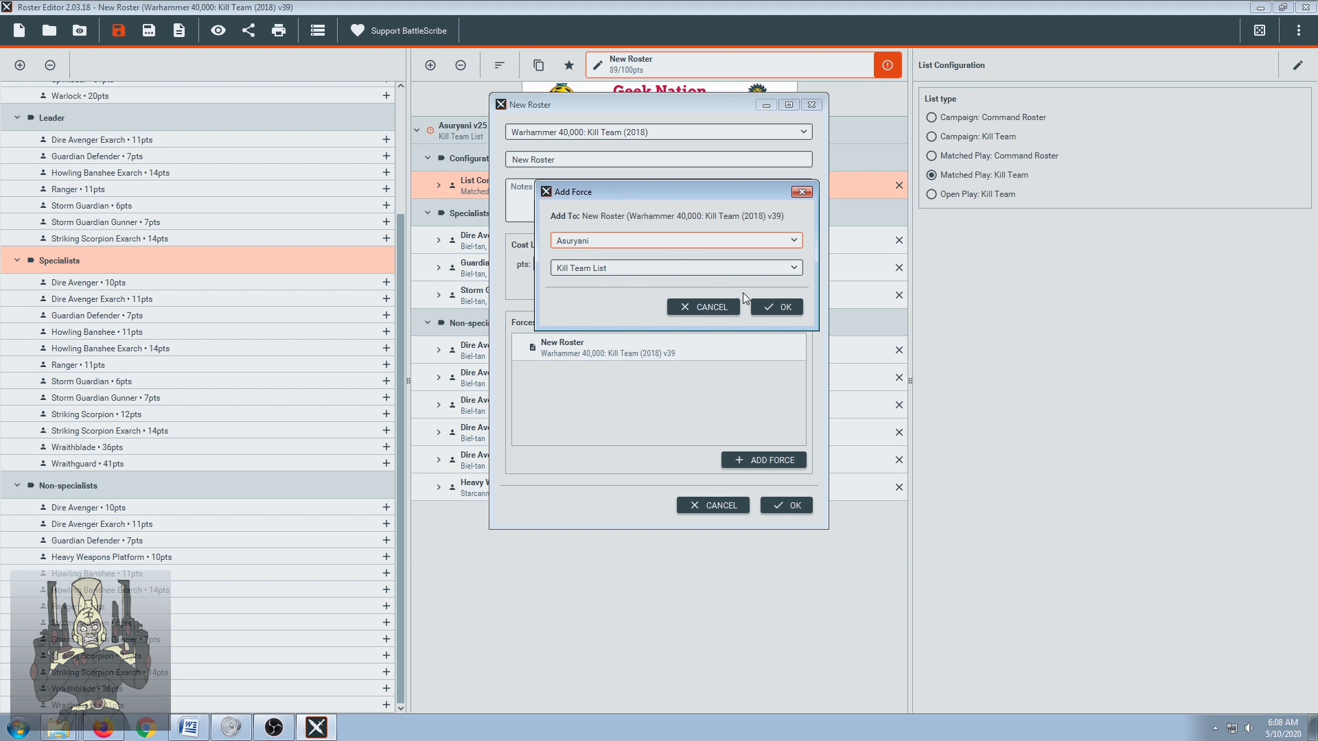
key("d")
left_click(779, 307)
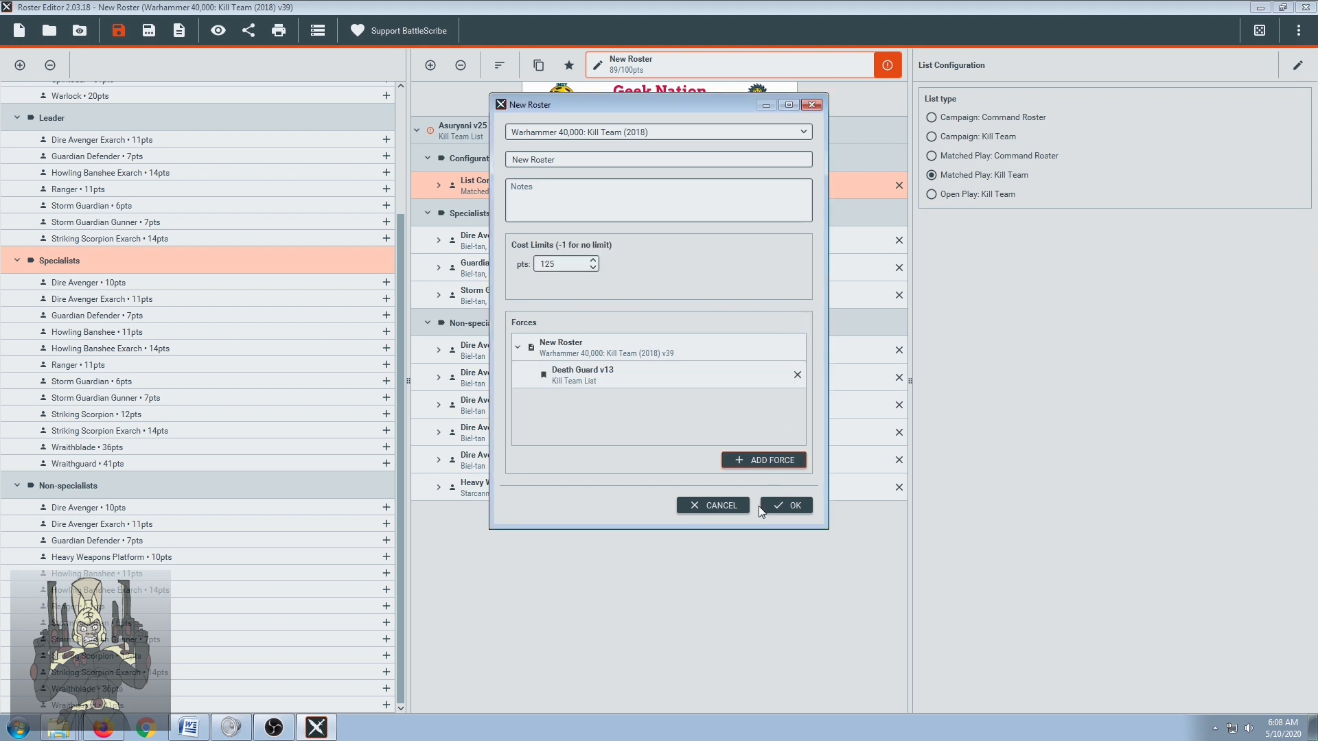
left_click(794, 505)
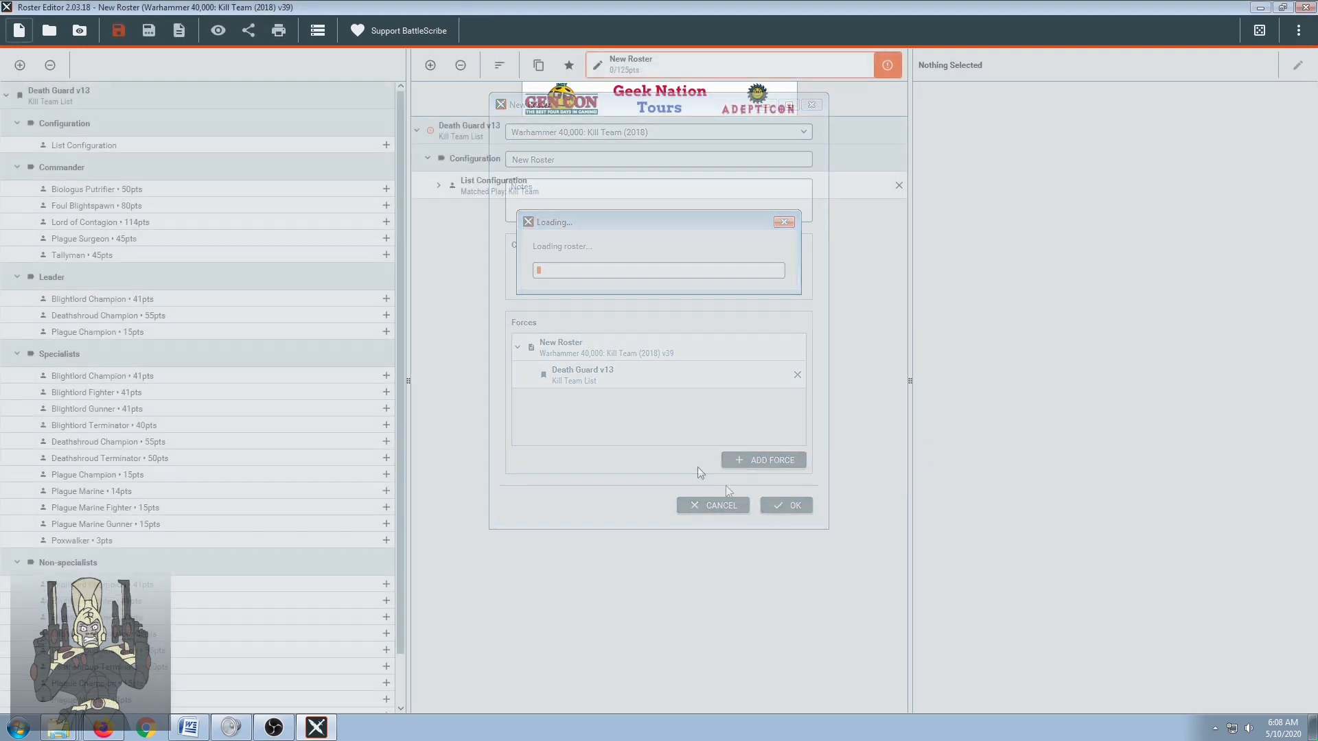
Add a Plague Champion as leader with a plasma pistol and the Leader specialism.
scroll(400, 252, "down", 1)
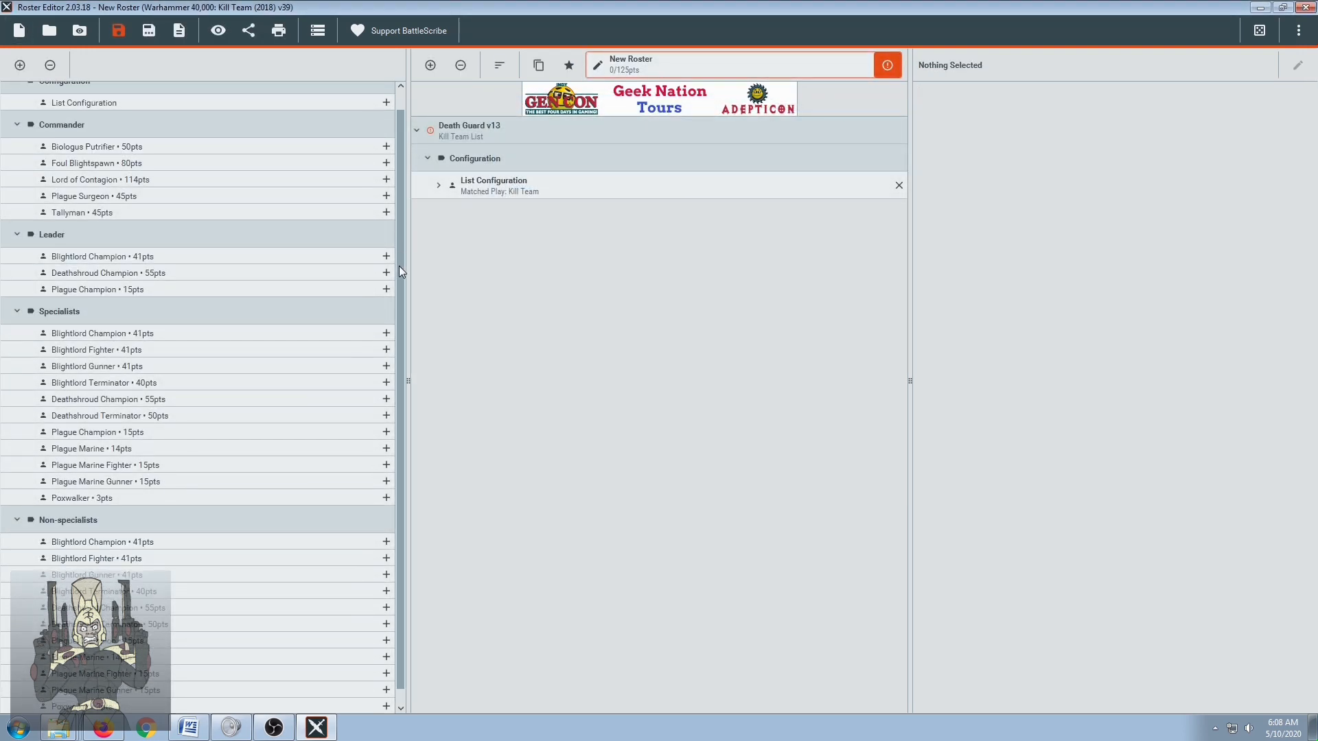
scroll(404, 239, "up", 1)
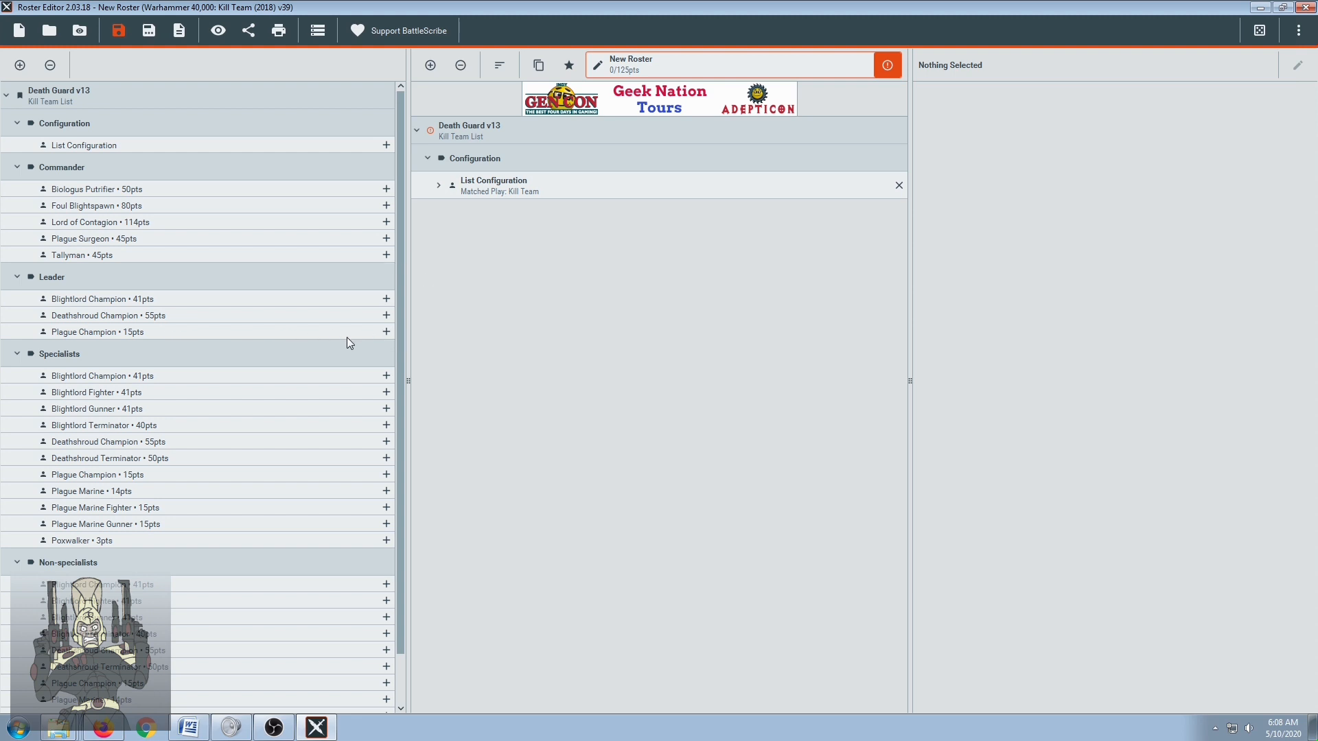
left_click(386, 332)
left_click(932, 422)
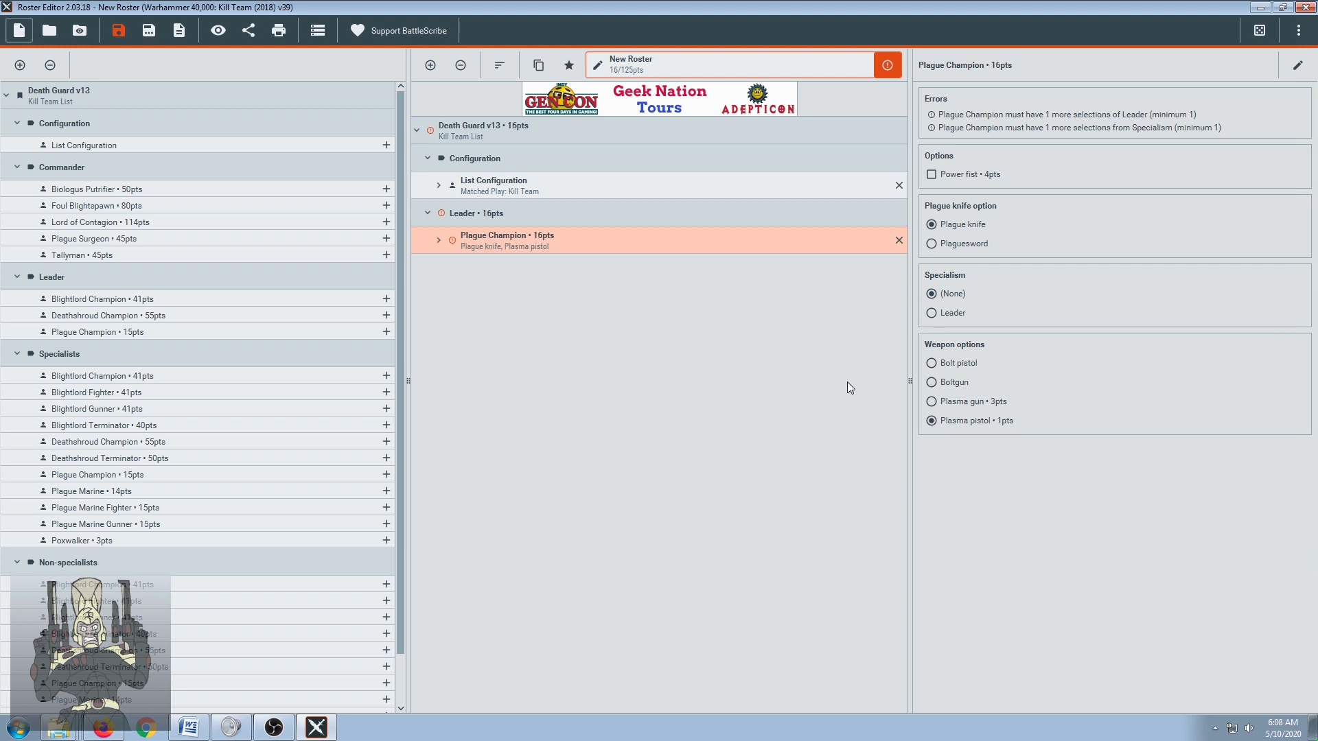
left_click(931, 313)
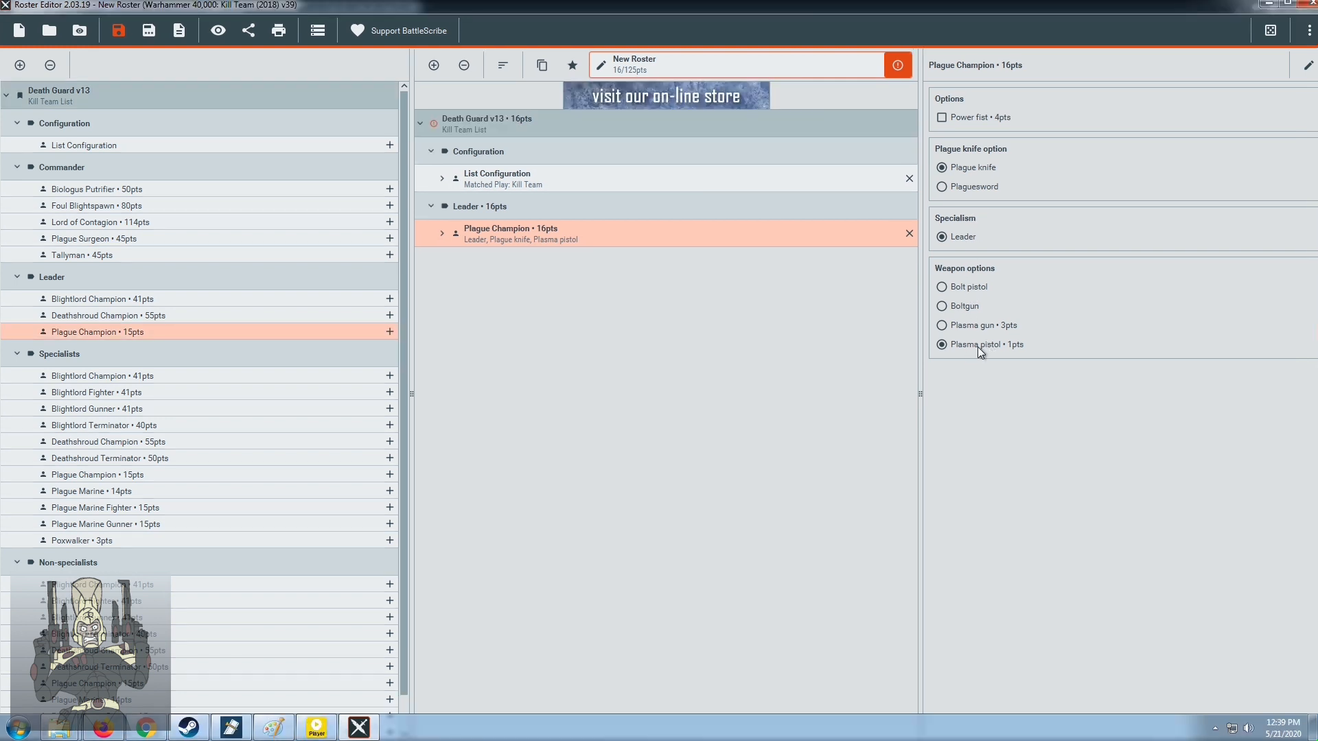
mouse_move(979, 348)
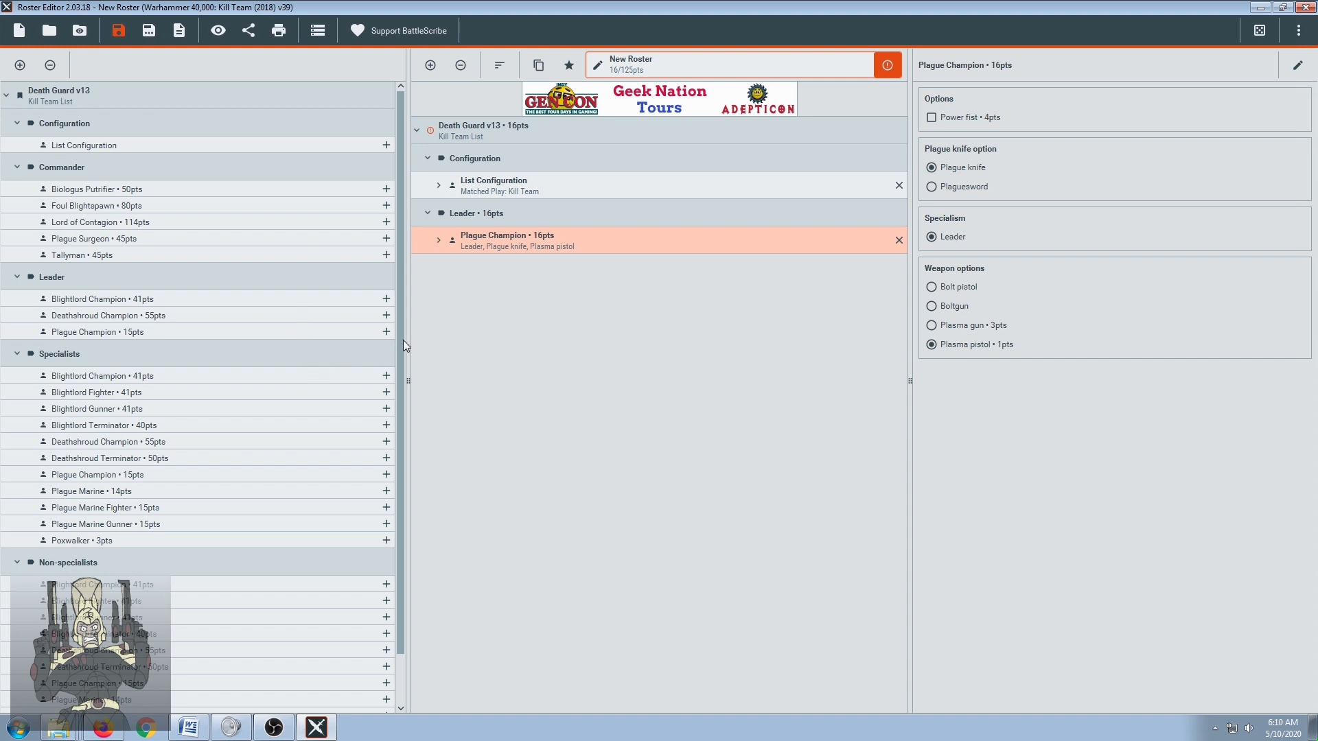
Add two Plague Marine Gunners as specialists and equip the second one with a blight launcher.
scroll(401, 343, "down", 1)
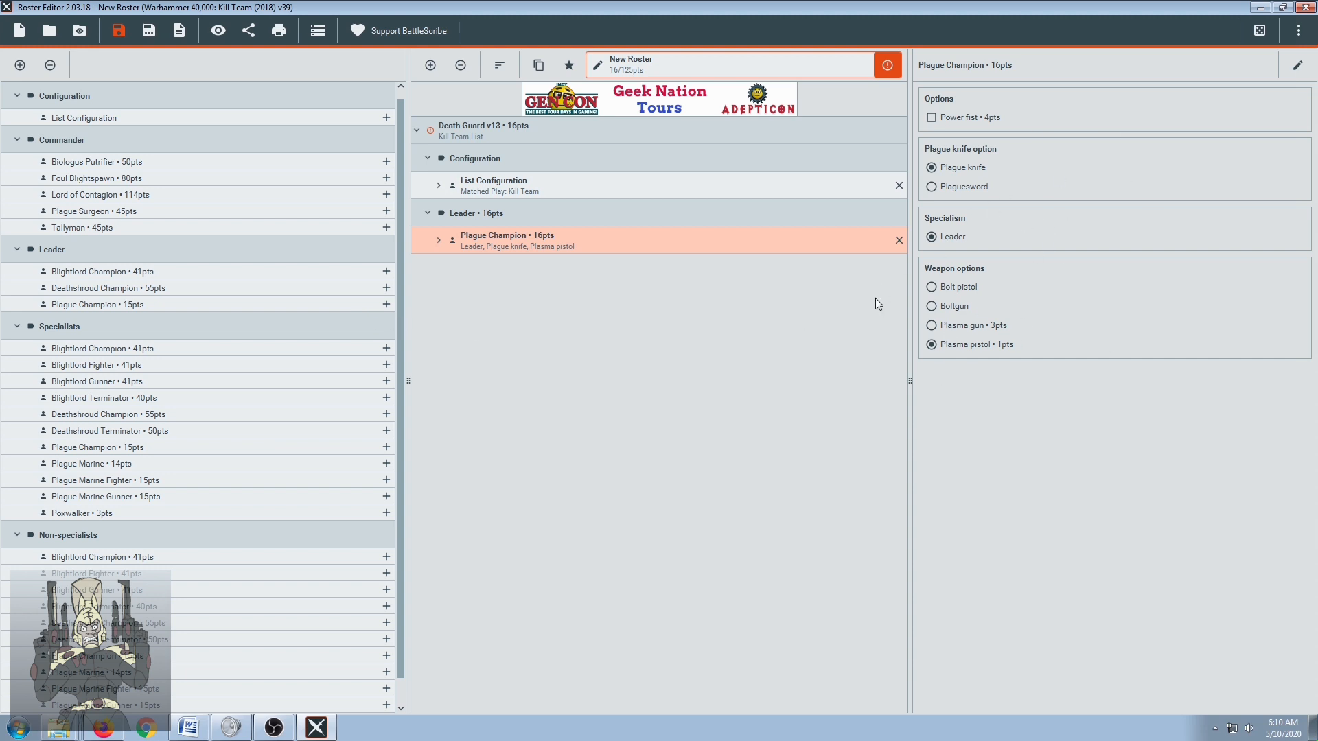
scroll(398, 282, "down", 1)
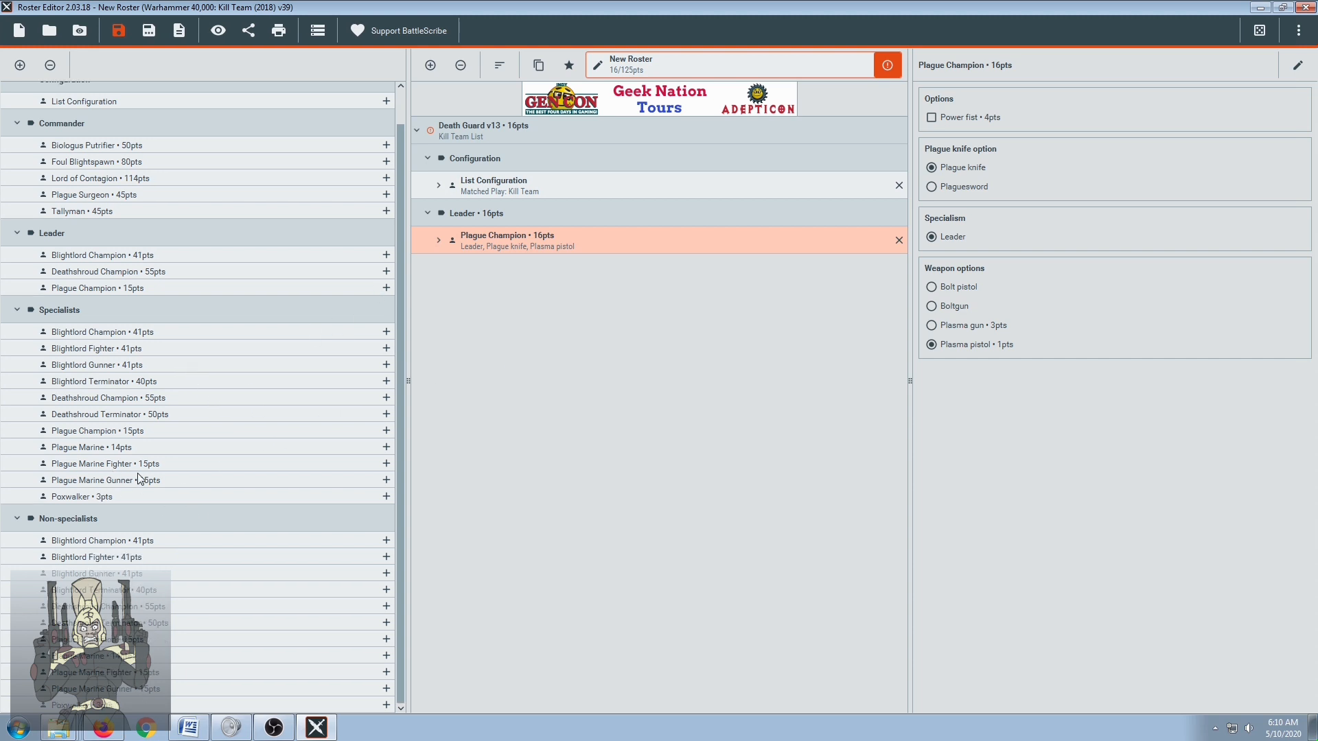
left_click(384, 481)
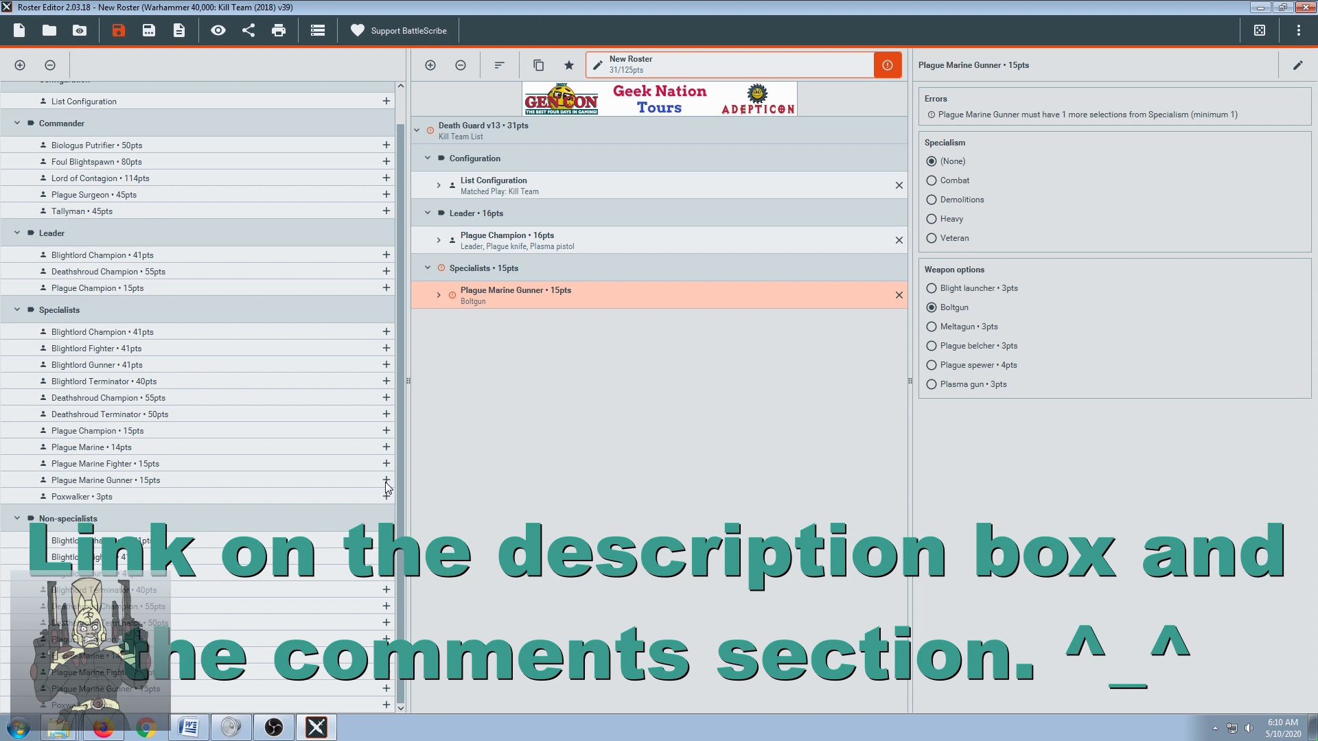
left_click(386, 480)
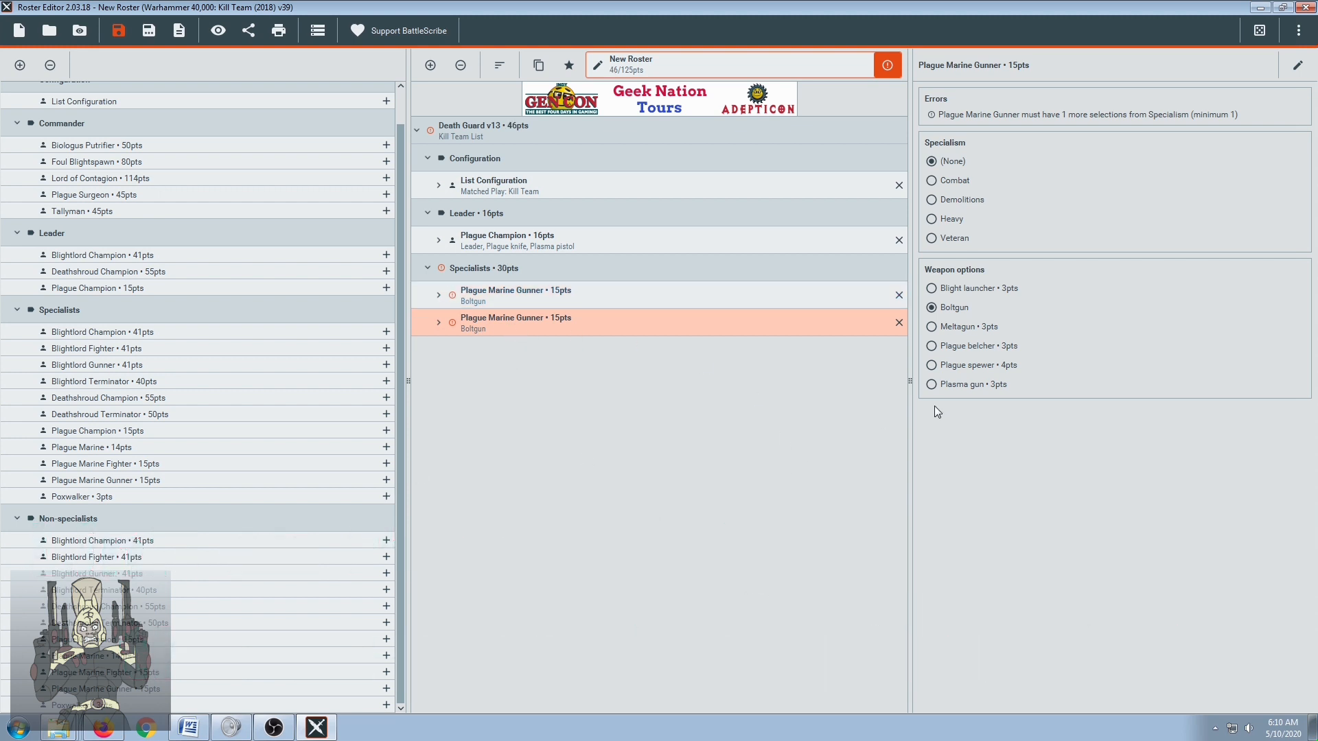
left_click(932, 289)
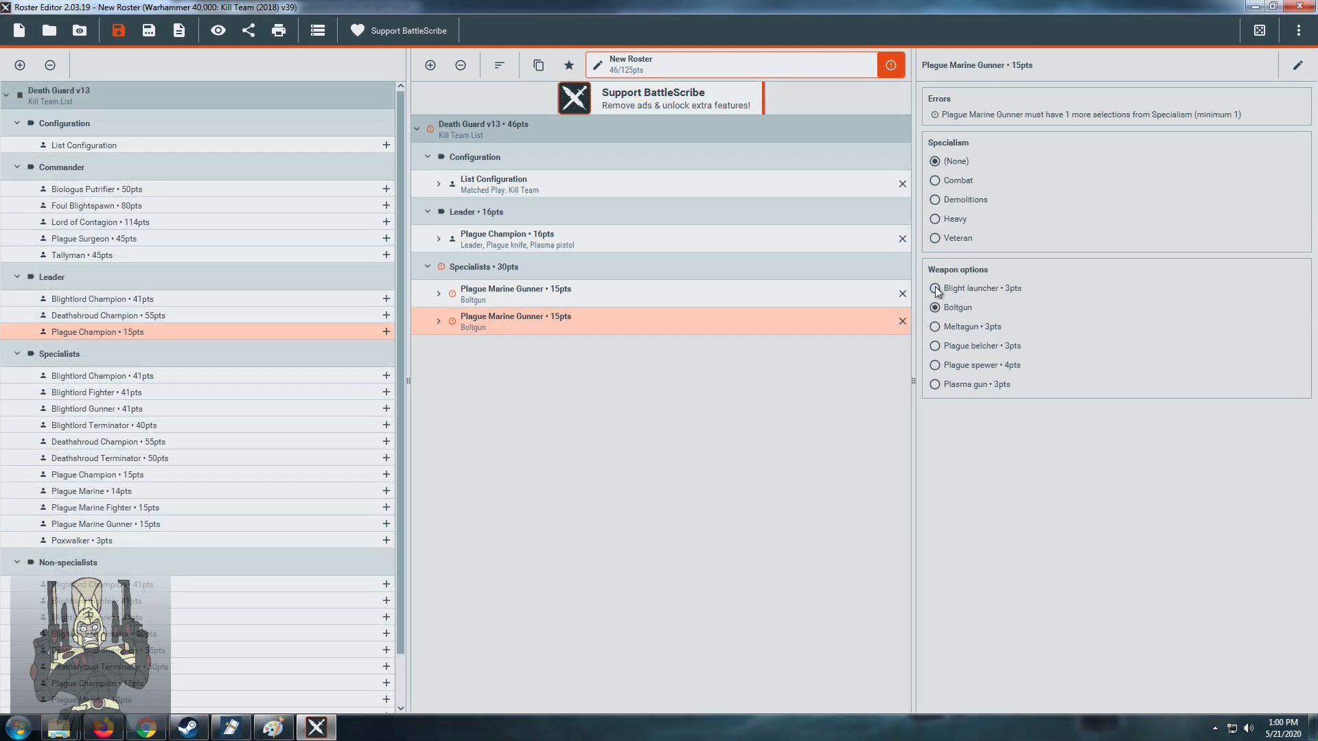
mouse_move(937, 292)
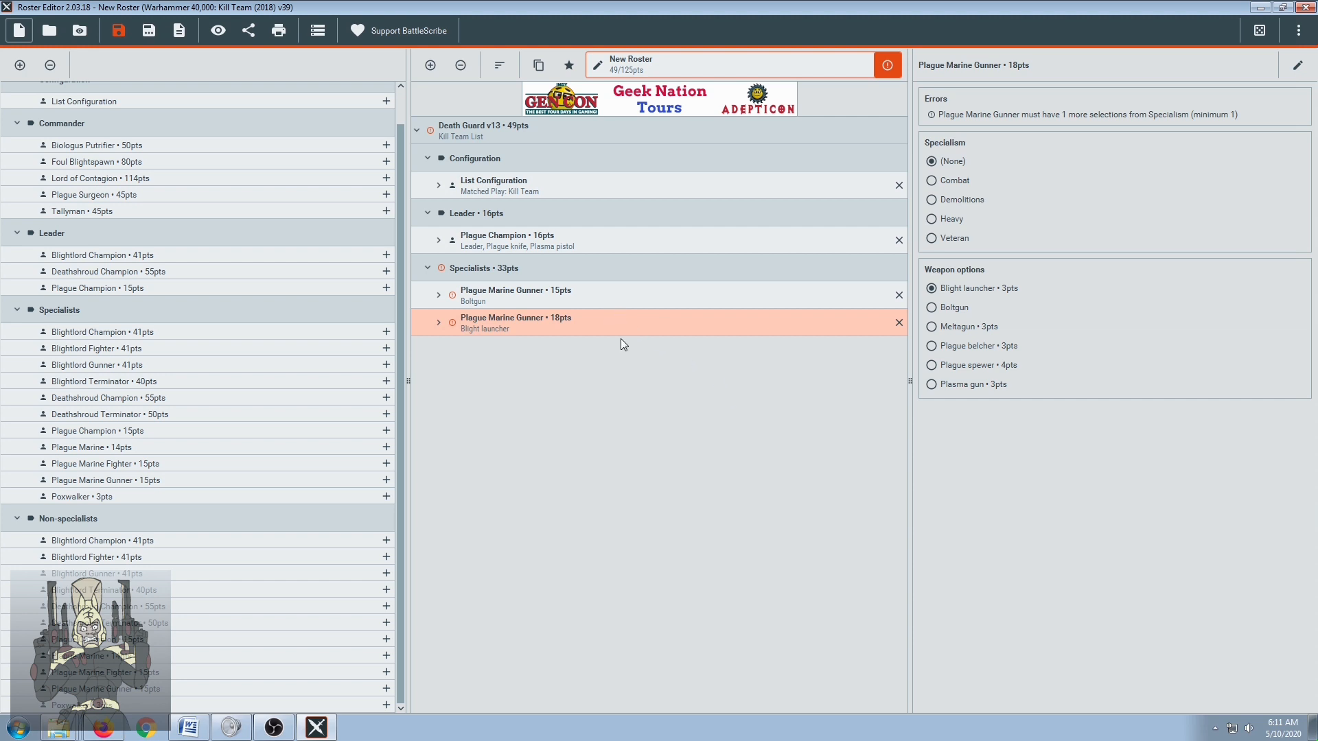
Give the first Plague Marine Gunner a blight launcher and the Heavy specialism, and the second the Demolitions specialism.
left_click(606, 300)
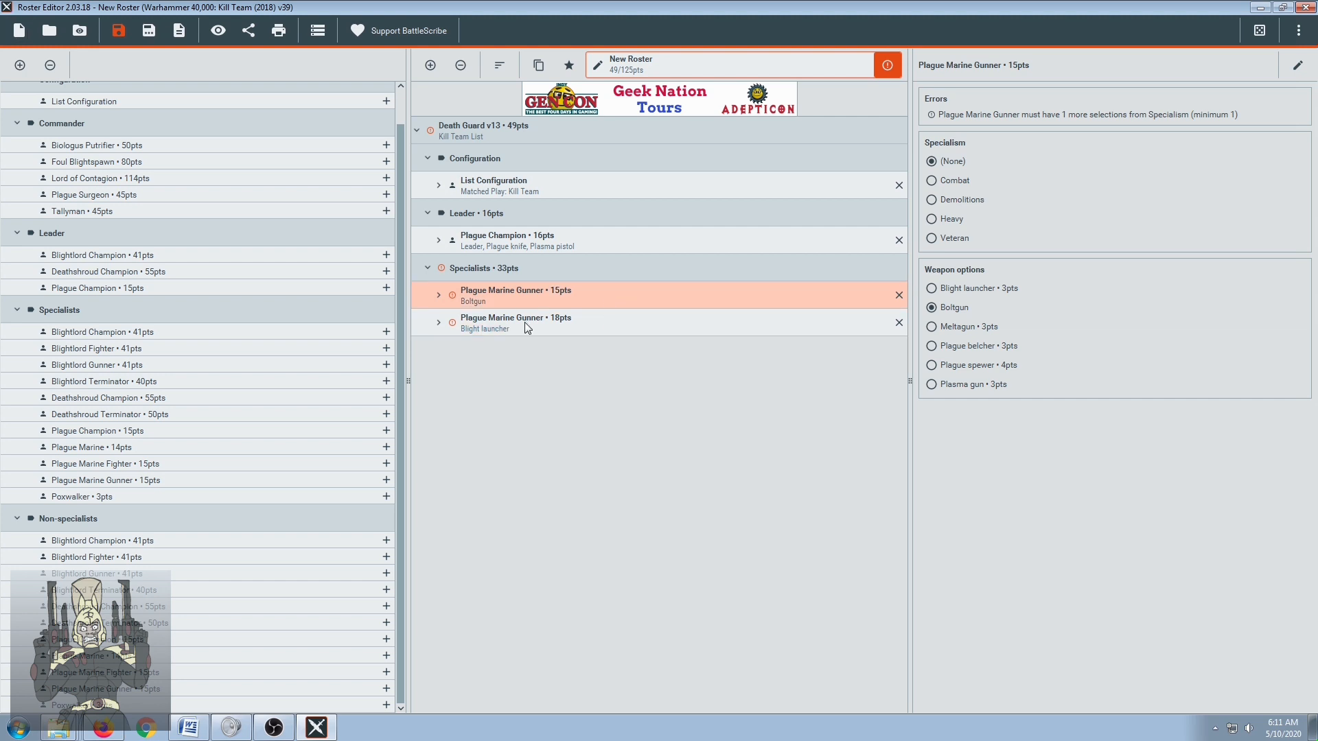
left_click(931, 288)
left_click(932, 219)
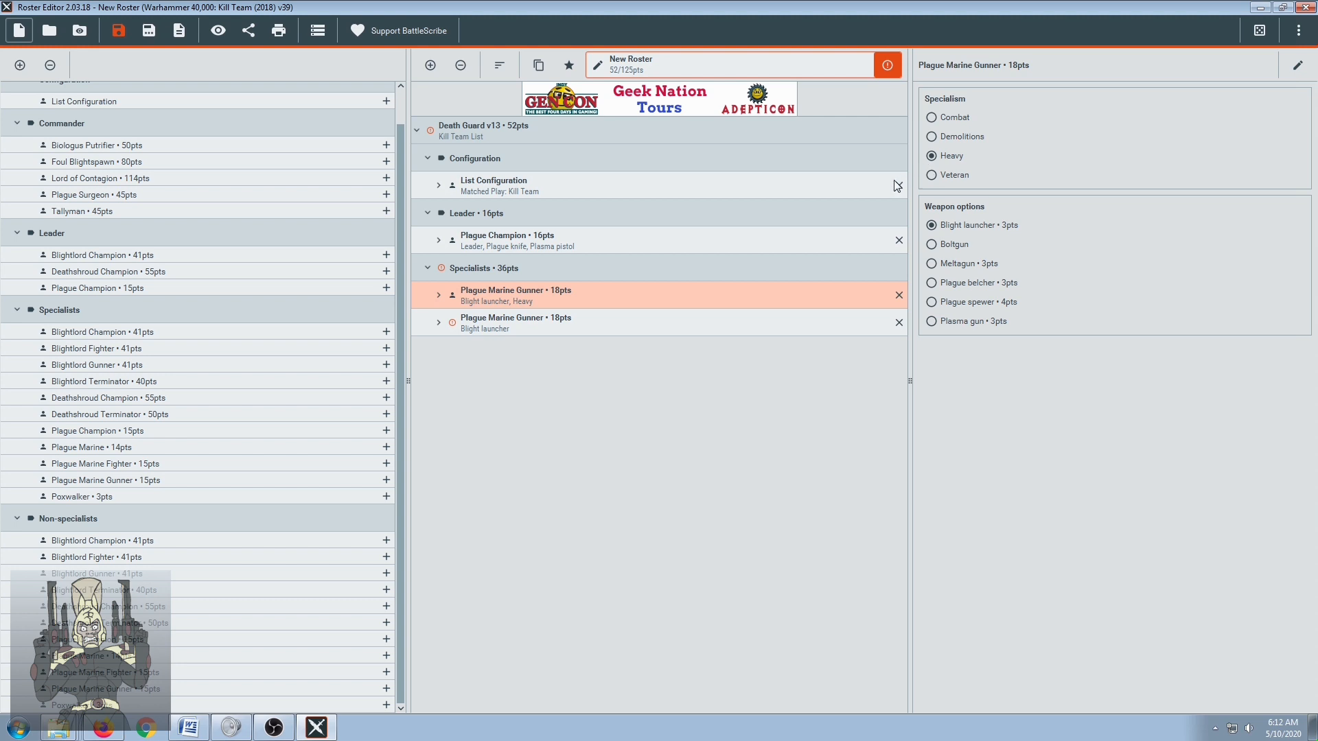
left_click(624, 327)
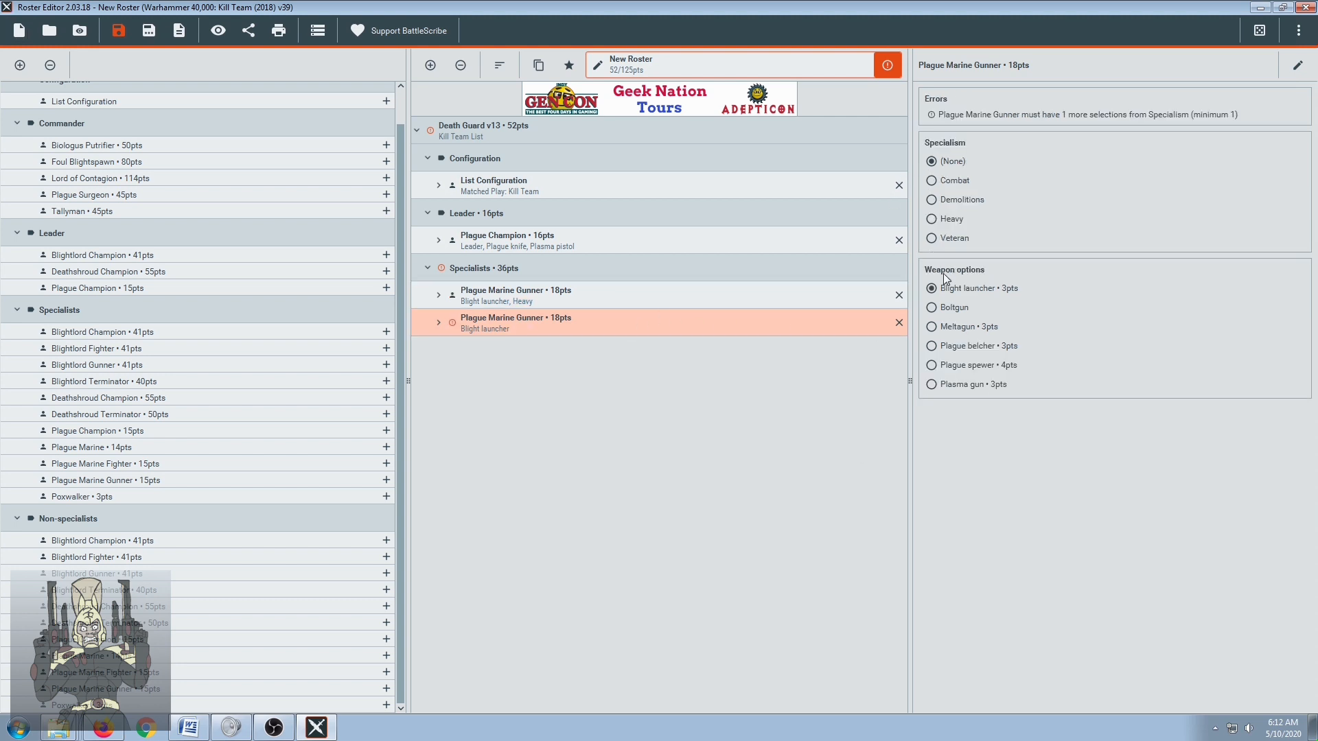
left_click(933, 199)
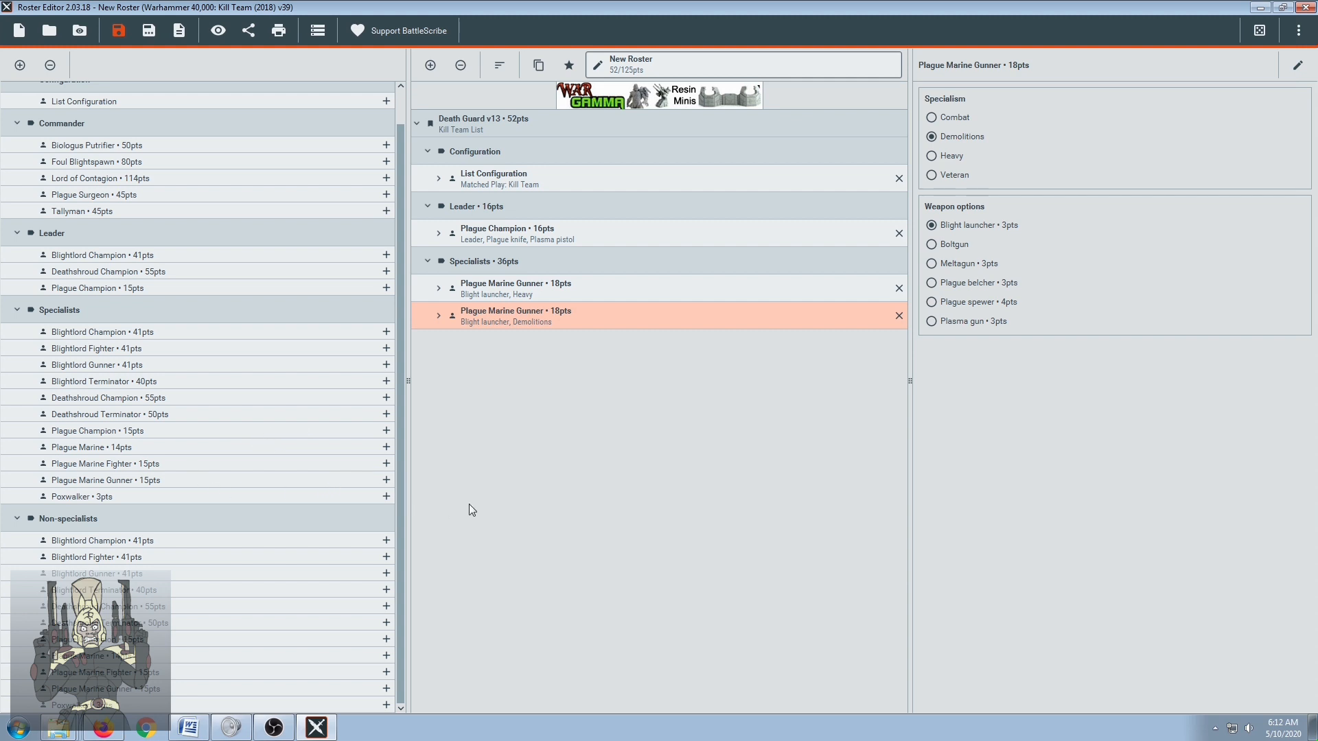
Add a Plague Marine Fighter specialist with the Combat specialism and a mace of contagion and bubotic axe.
left_click(311, 463)
left_click(385, 464)
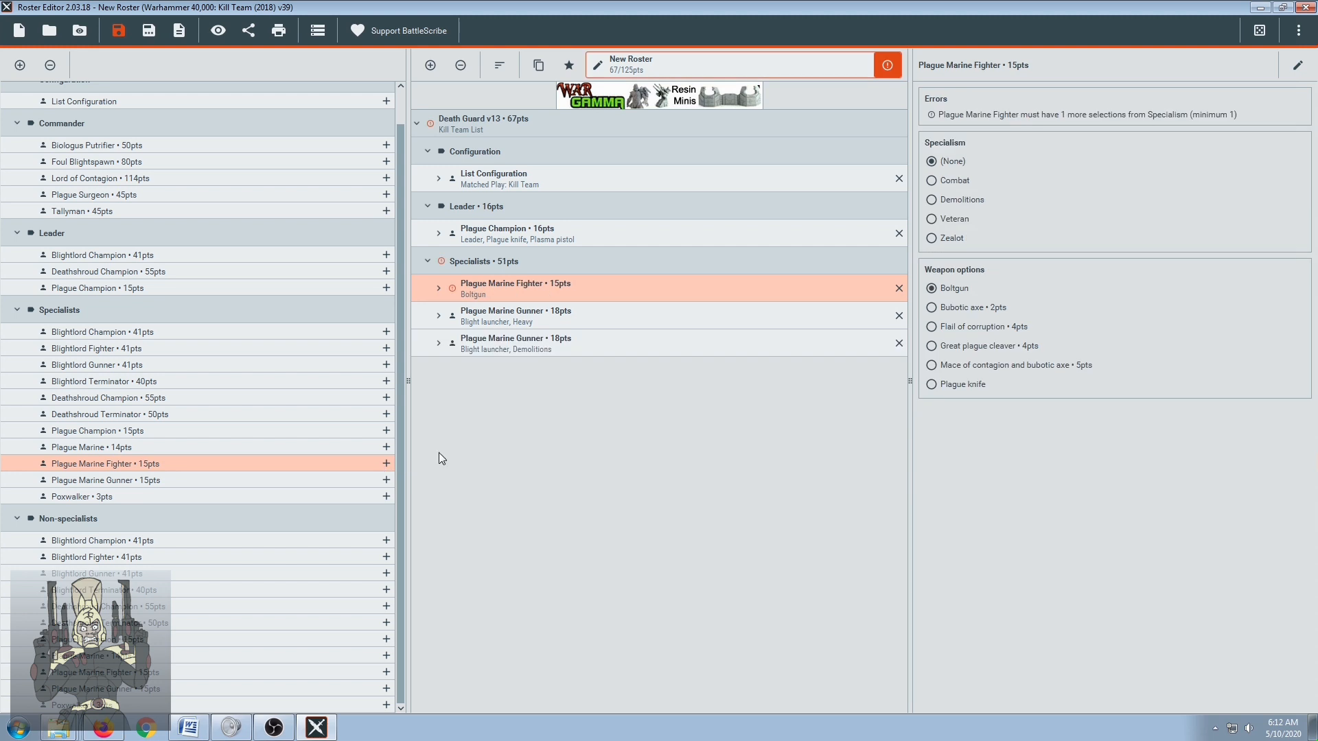
left_click(931, 183)
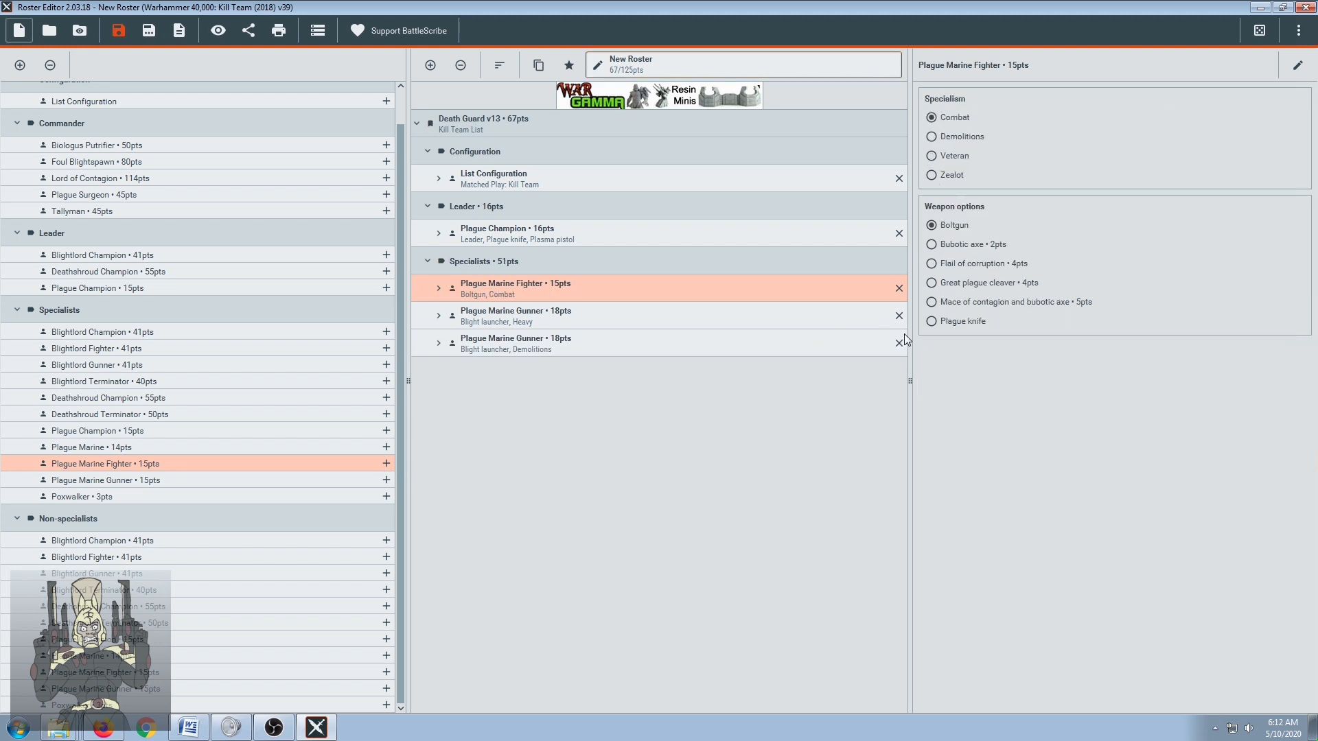
left_click(932, 302)
Add a non-specialist Blightlord Gunner with a balesword and Reaper autocannon, plus two non-specialist Poxwalkers.
left_click(386, 574)
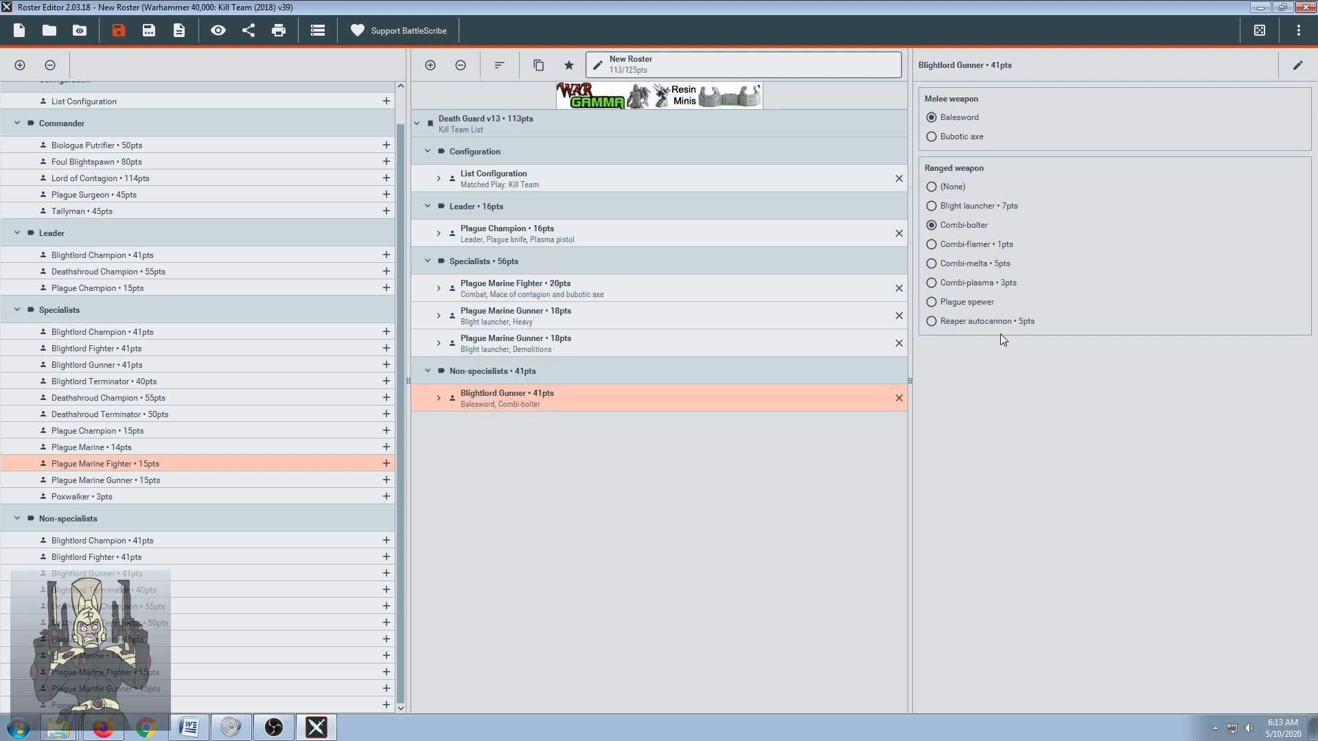
left_click(932, 322)
left_click(933, 137)
left_click(932, 118)
left_click(387, 706)
left_click(386, 705)
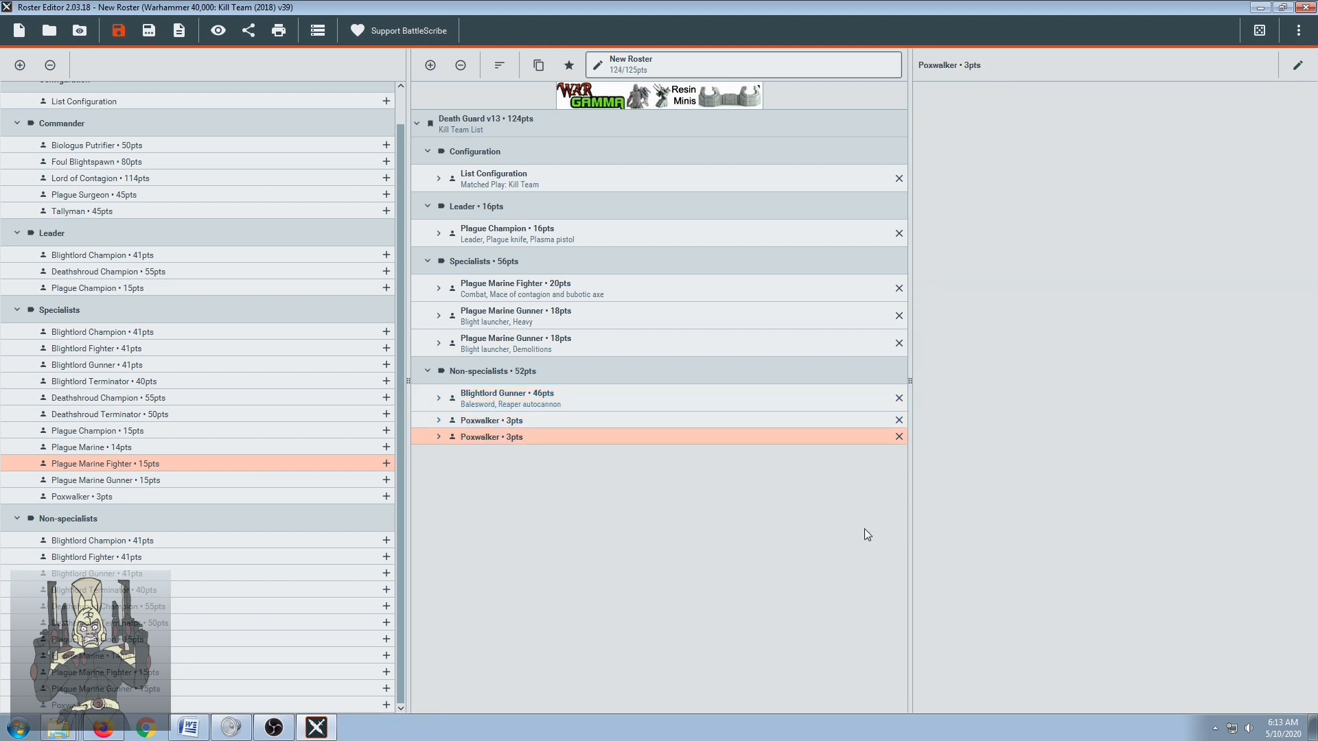